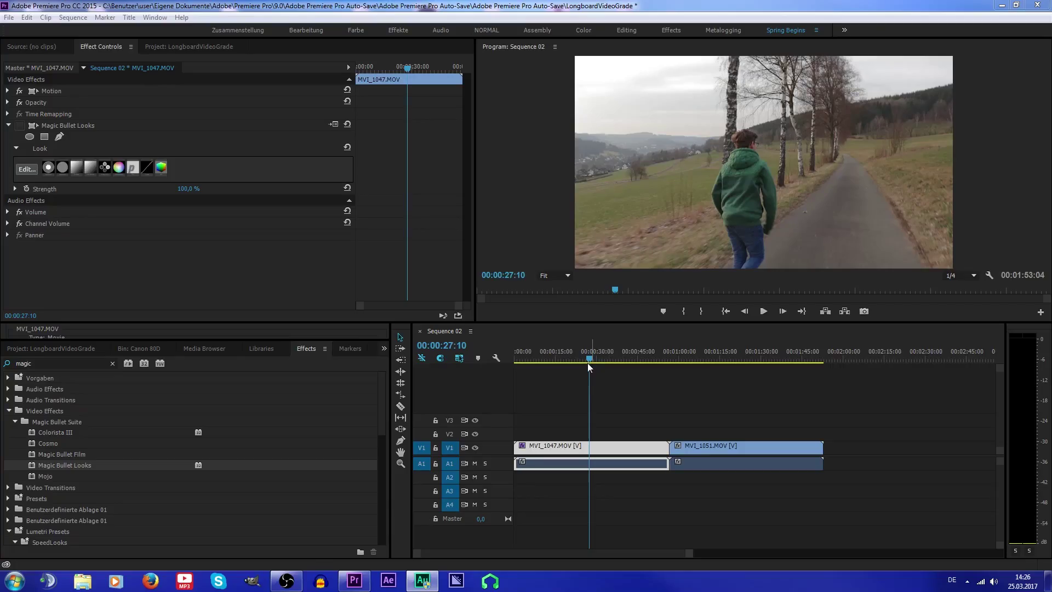
Step: Scrub through the MVI_1047.MOV clip from the sequence start and park the playhead at 00:00:32:20
left_click_drag(589, 360, 516, 359)
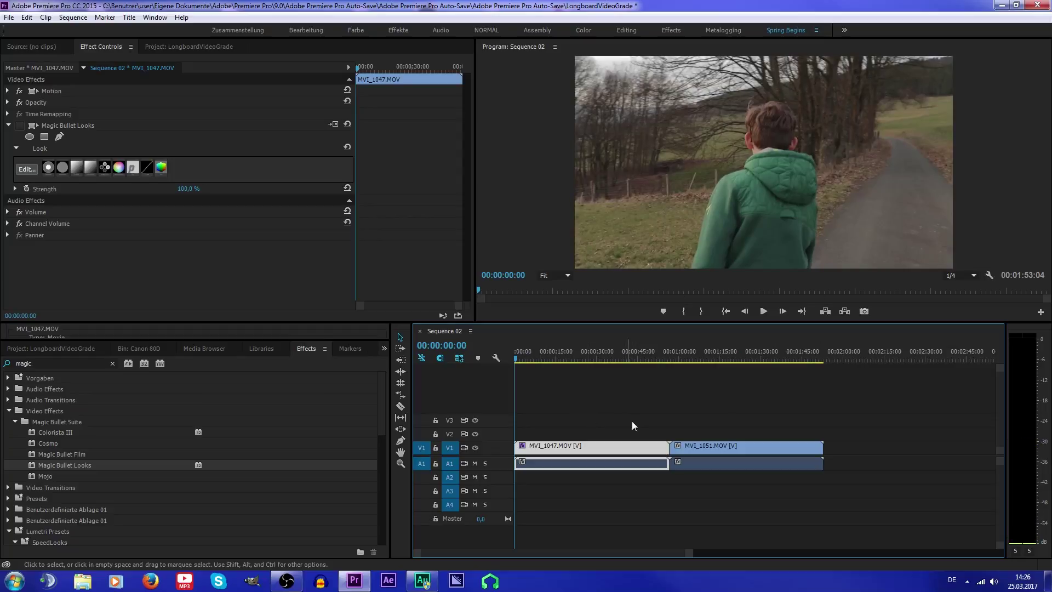
left_click(718, 393)
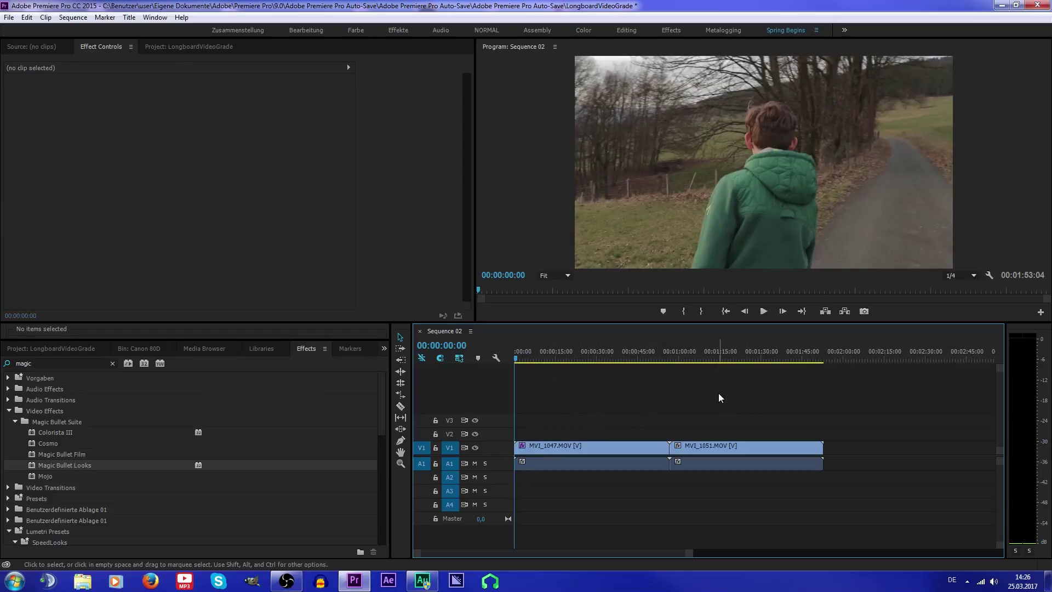
left_click_drag(529, 360, 606, 361)
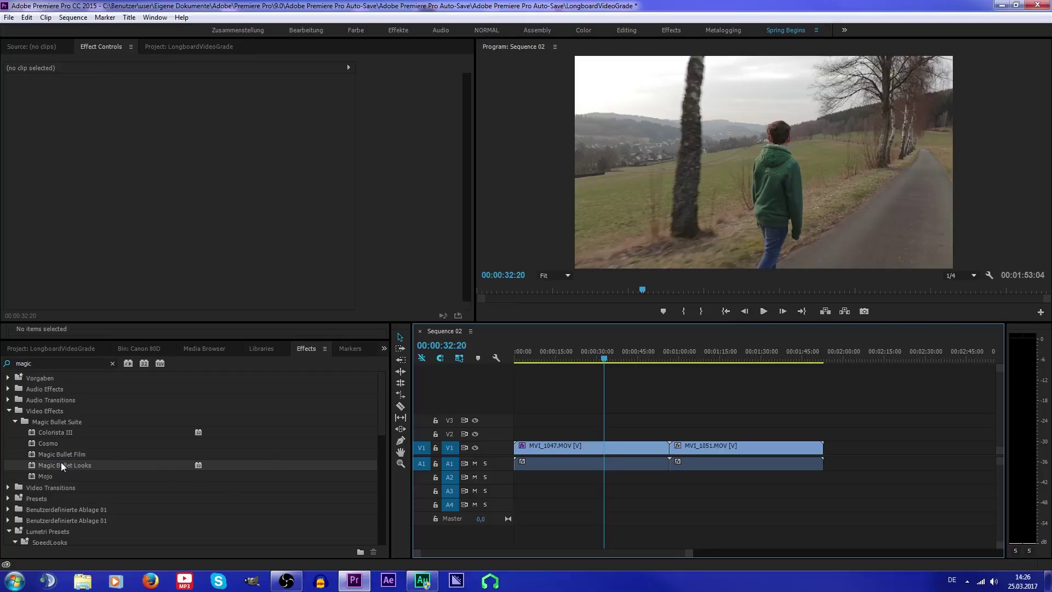
Step: Open the Magic Bullet Looks editor for the MVI_1047.MOV clip and show its tool library
left_click(34, 47)
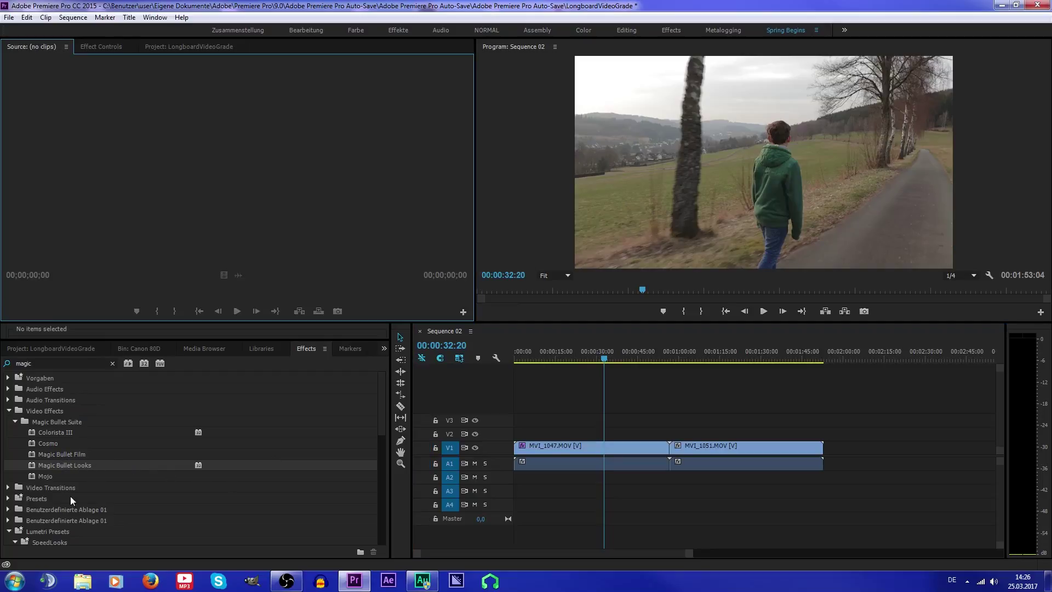
left_click(574, 448)
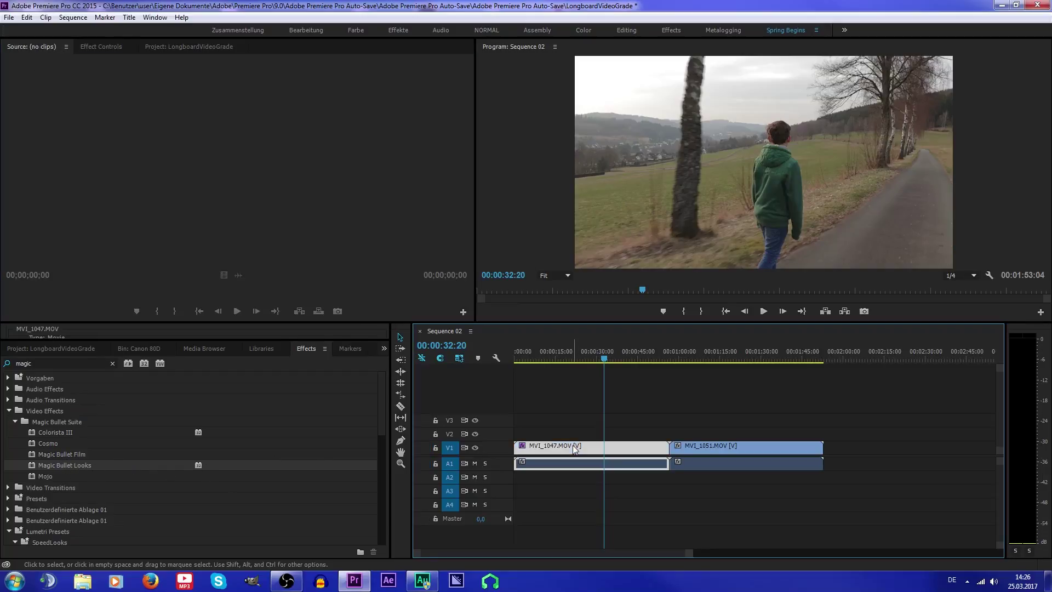
left_click(99, 45)
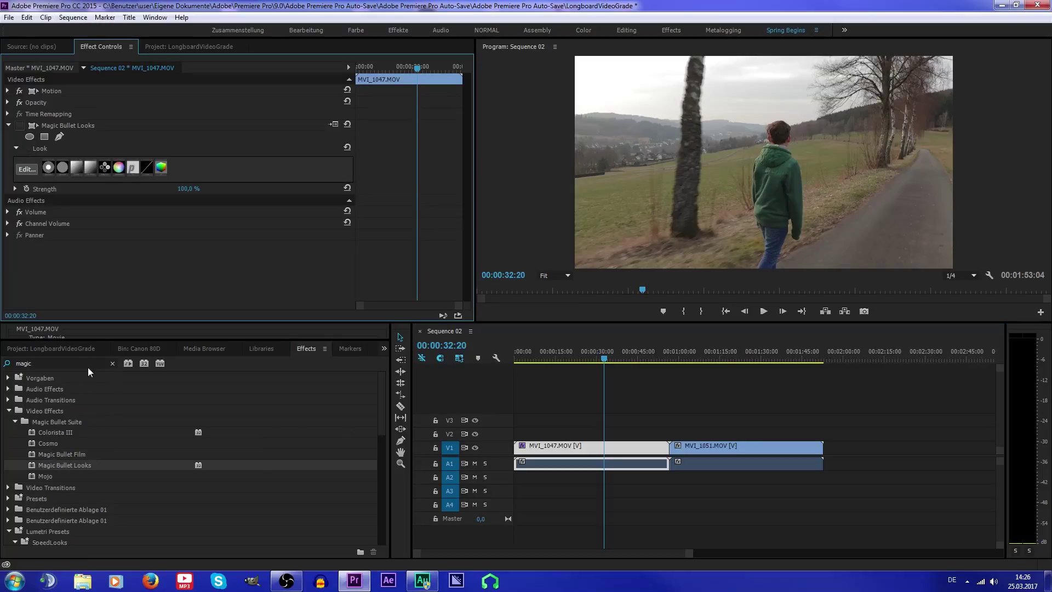
left_click_drag(58, 363, 15, 361)
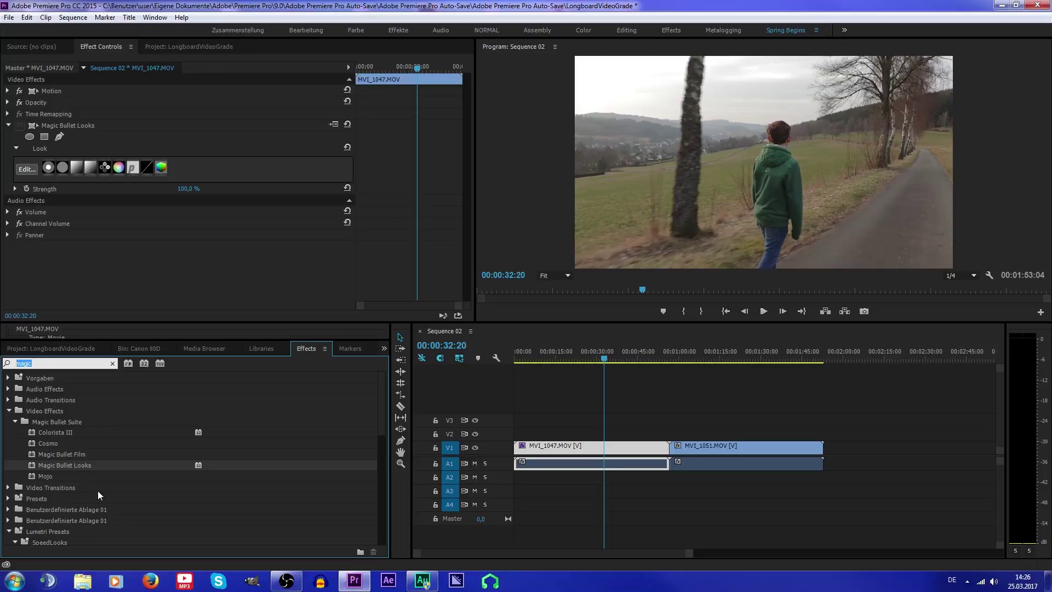
left_click(580, 448)
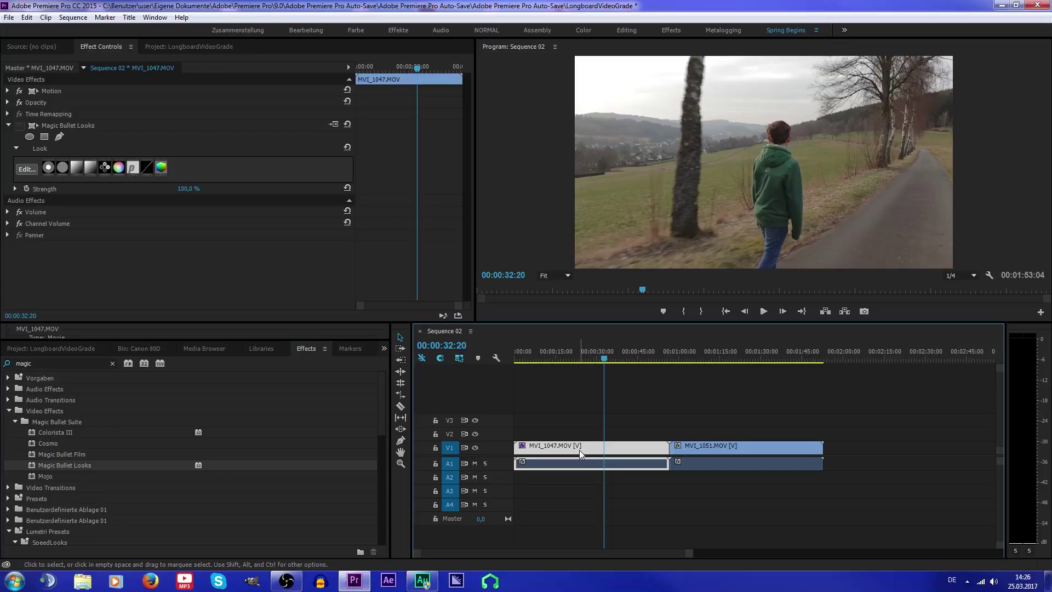
left_click(26, 168)
left_click(1017, 476)
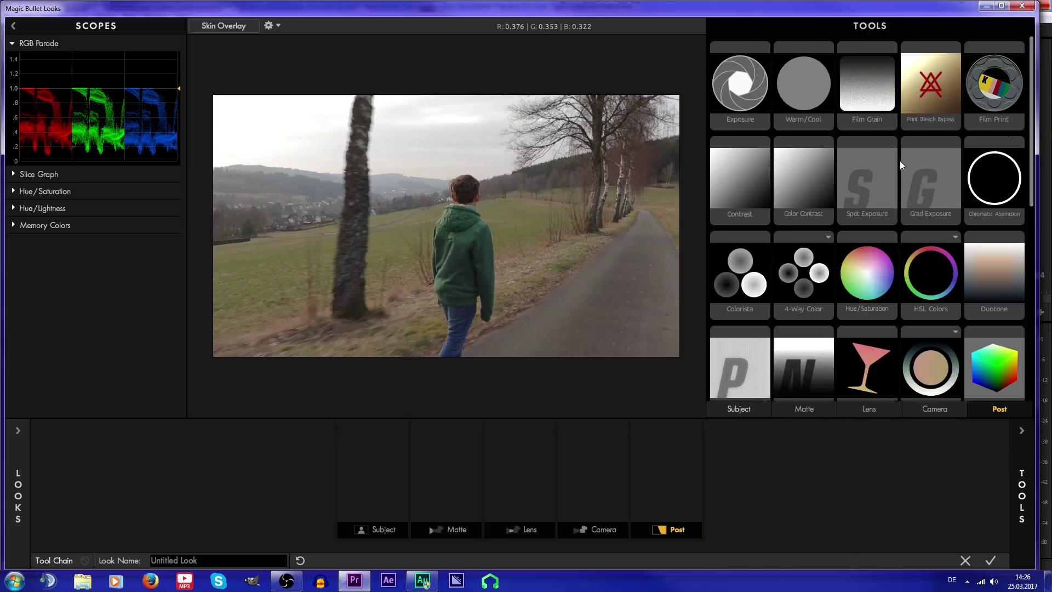
Step: Add Exposure, Warm/Cool, Contrast, Color Contrast and 4-Way Color to the Post section of the tool chain
double_click(745, 98)
double_click(806, 93)
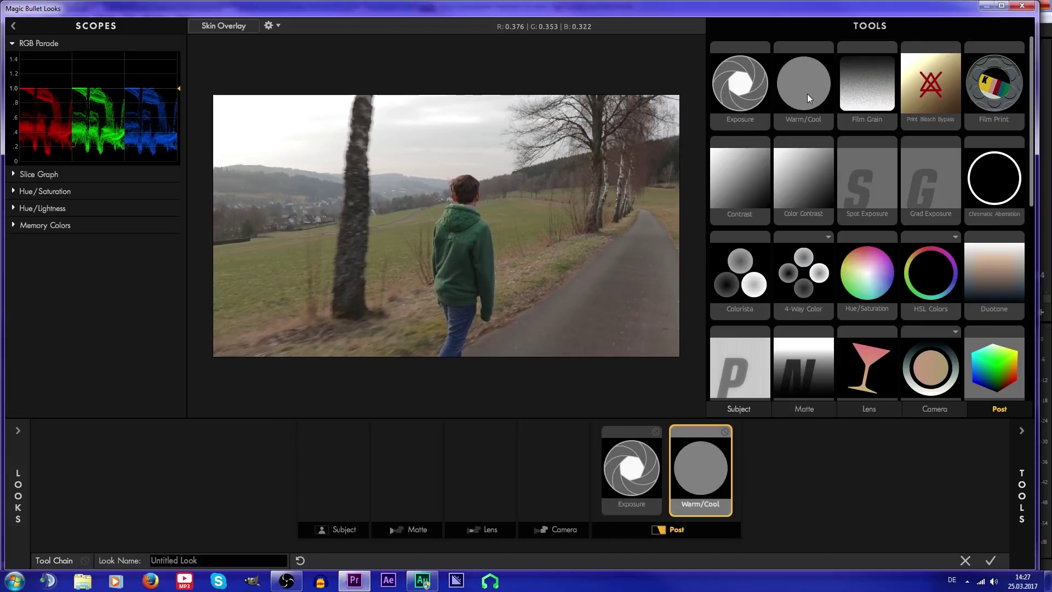
double_click(732, 163)
double_click(822, 162)
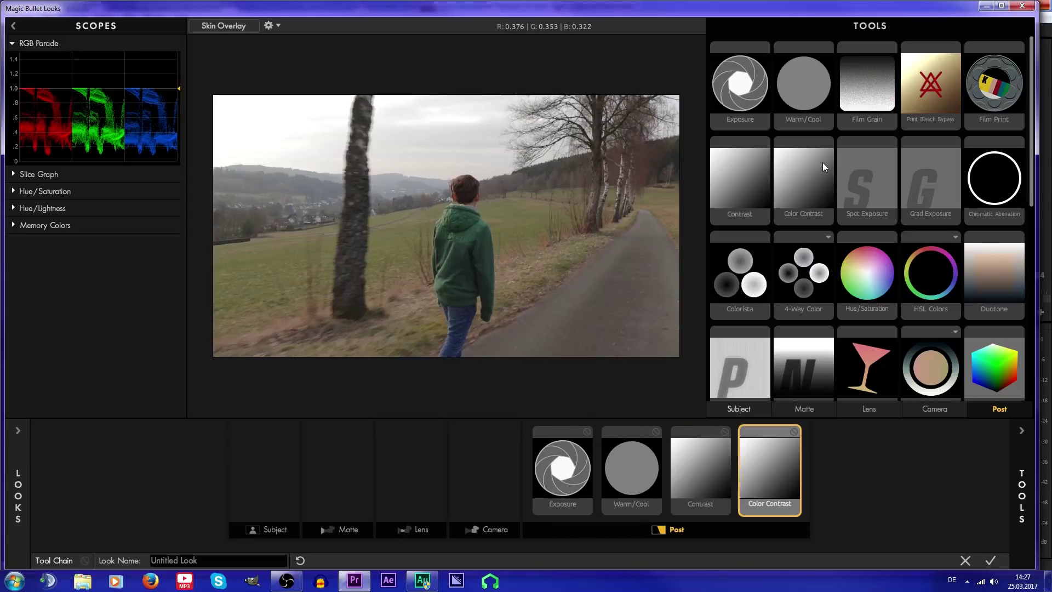
double_click(792, 281)
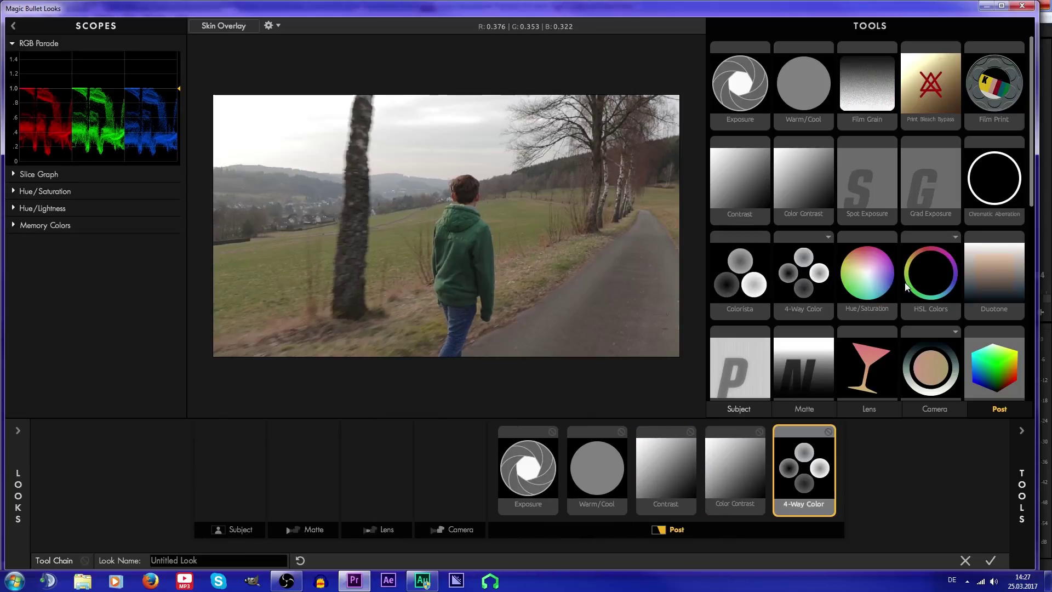
Step: Add Hue/Saturation, Pop, Curves and LUT to the Post section, and close the tool library
scroll(888, 277, "down", 1)
double_click(873, 272)
scroll(872, 272, "down", 1)
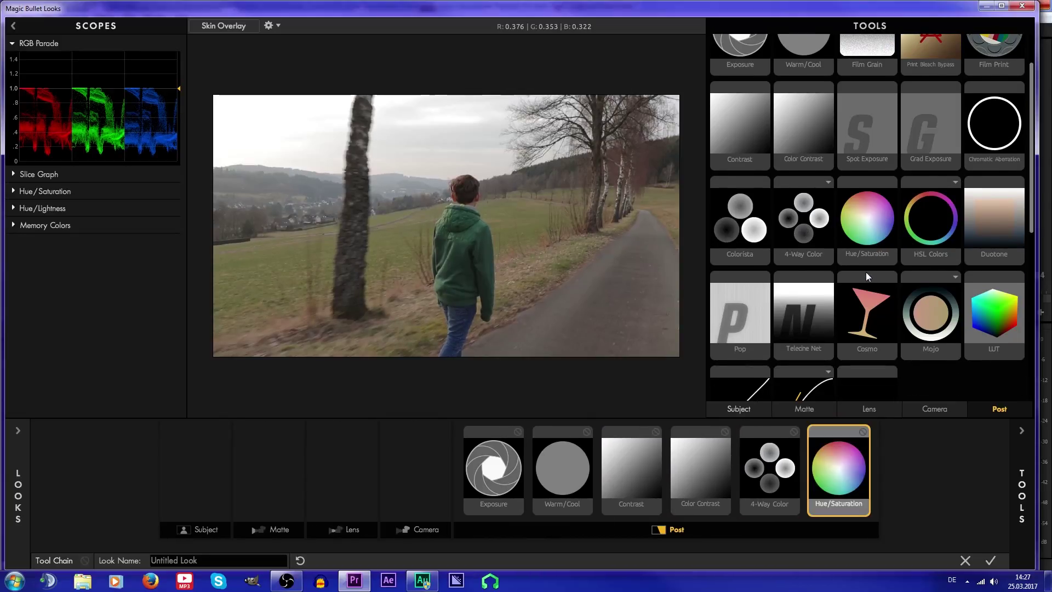
double_click(742, 333)
scroll(855, 320, "down", 1)
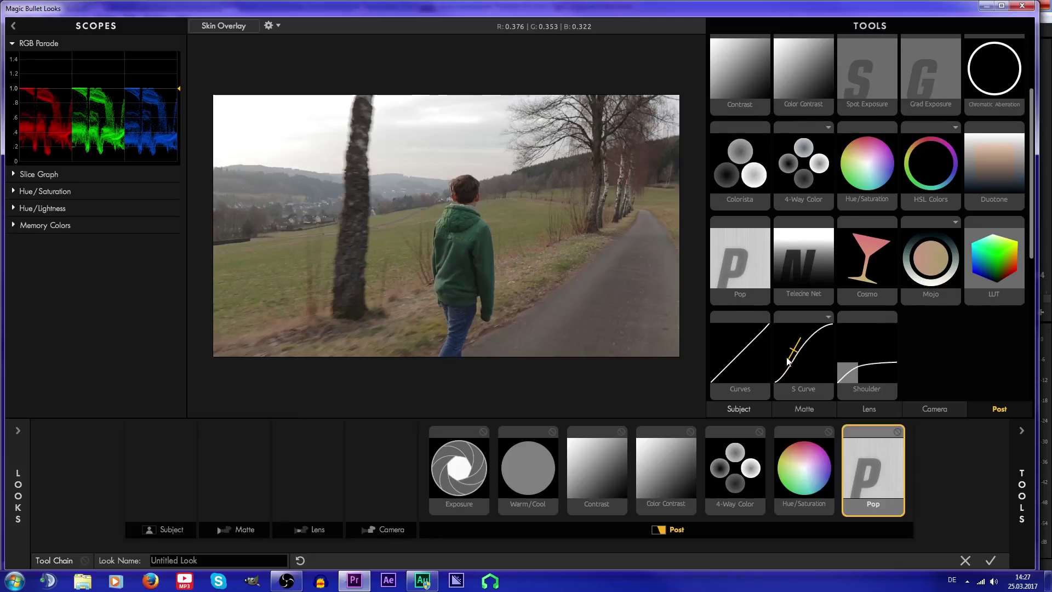
double_click(765, 371)
double_click(1002, 280)
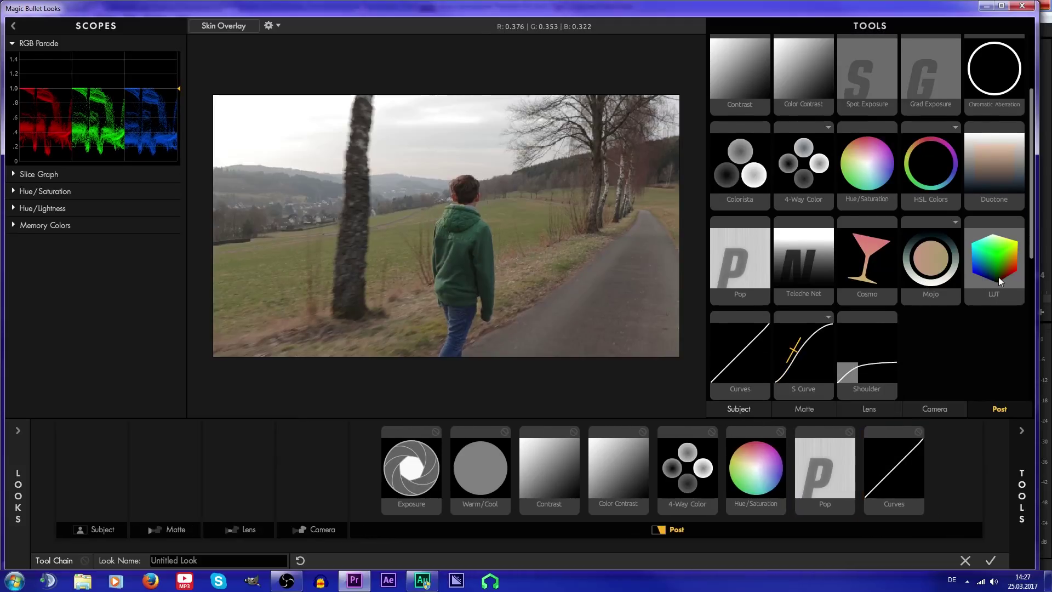
left_click(1031, 476)
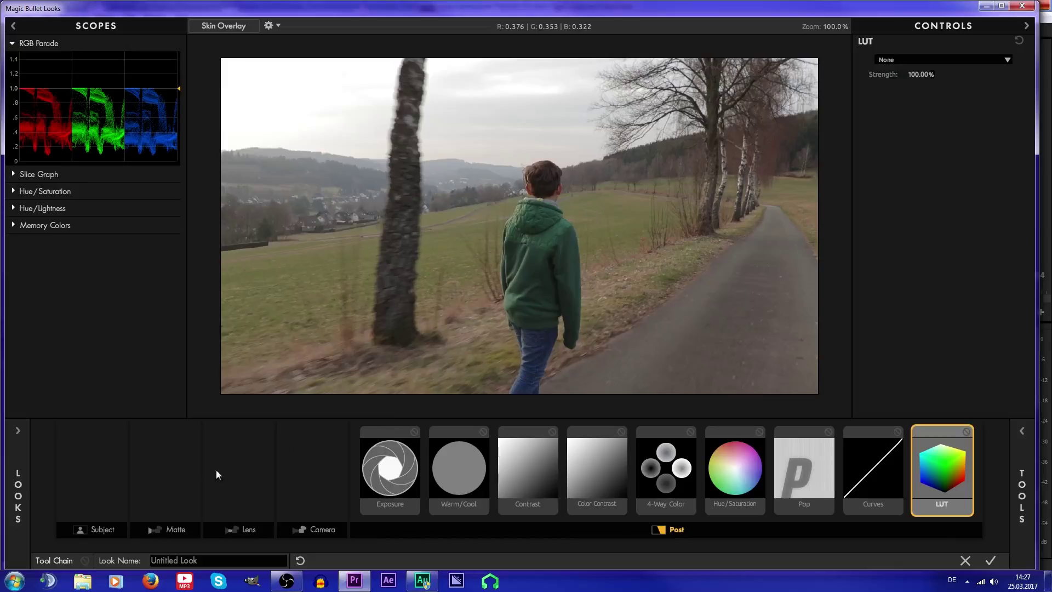
Step: Shape the RGB curve of the Curves tool into a gentle S by lowering the shadows and raising the highlights
left_click(873, 485)
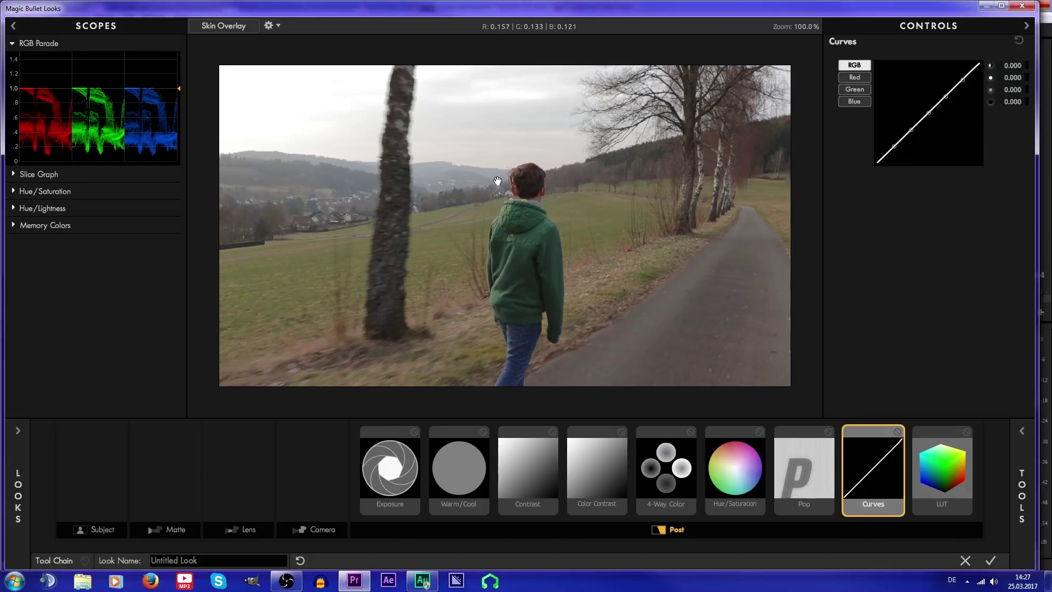
scroll(510, 180, "up", 5)
scroll(541, 192, "up", 3)
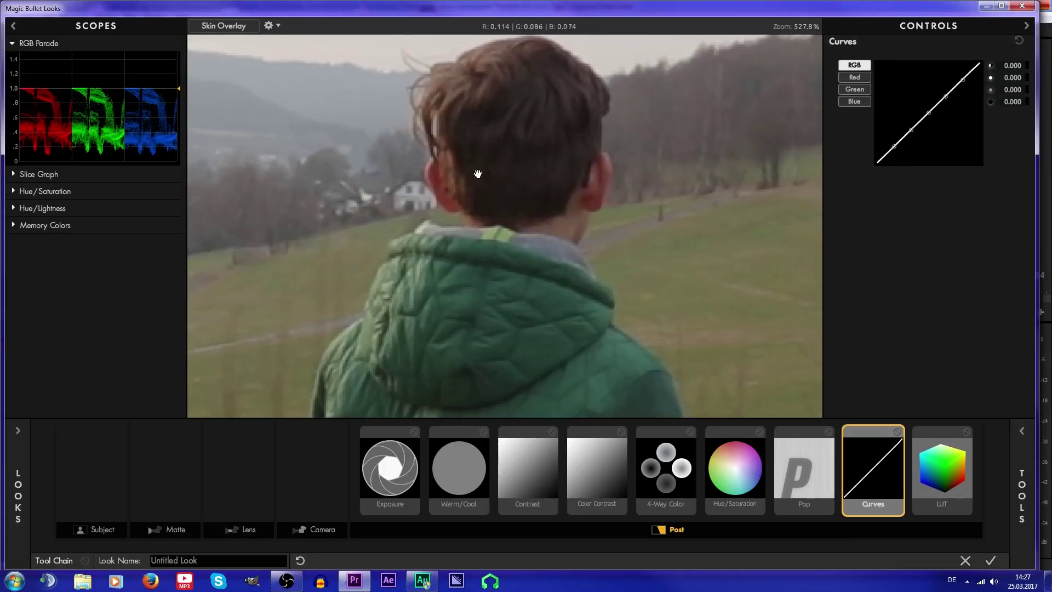
scroll(477, 175, "down", 6)
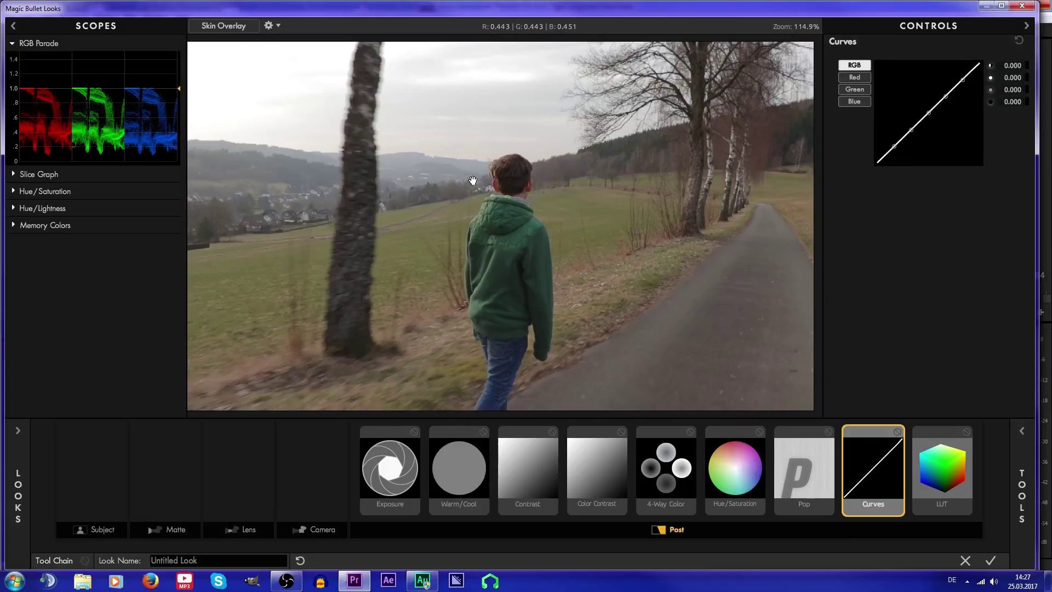
left_click_drag(894, 146, 895, 153)
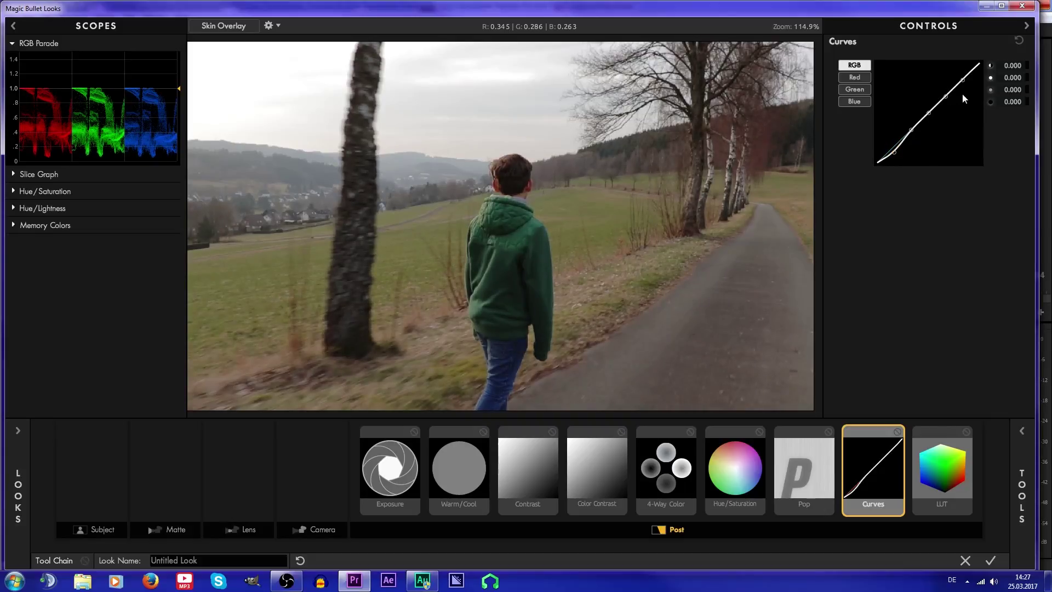
left_click_drag(963, 80, 946, 93)
left_click_drag(896, 152, 898, 151)
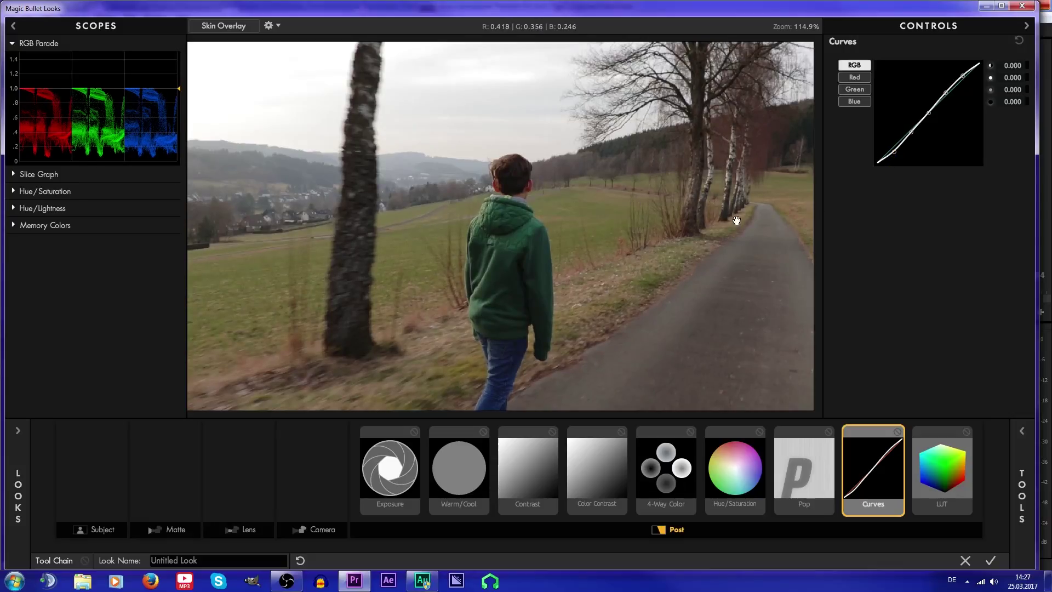
left_click(897, 432)
left_click(897, 431)
Step: Cool the highlights in Curves by lowering the upper red point and slightly raising the green and blue ones, and compare with the tool bypassed
left_click(855, 77)
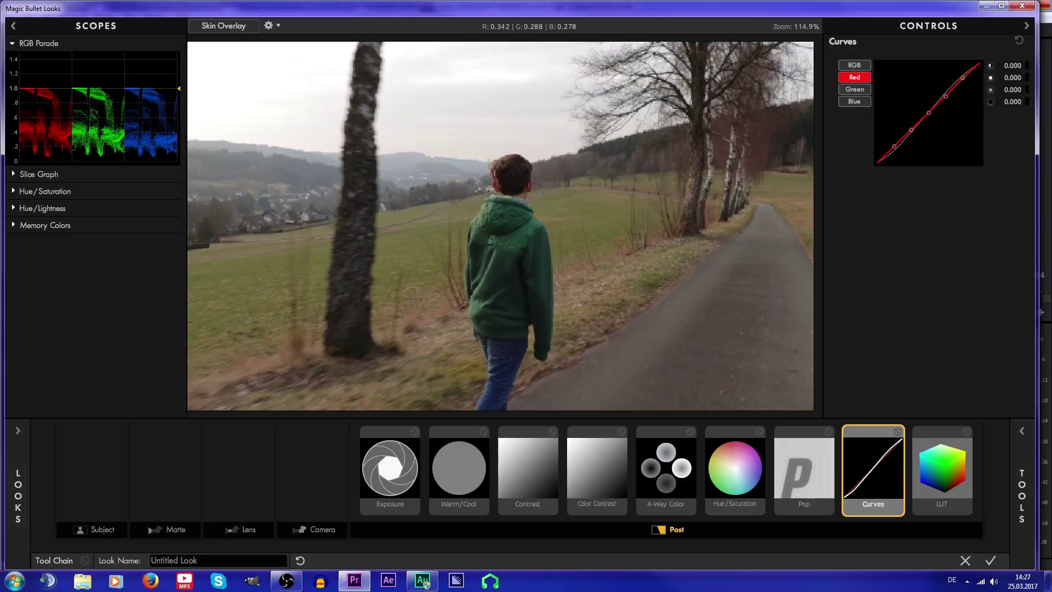
left_click_drag(965, 78, 963, 88)
left_click(870, 90)
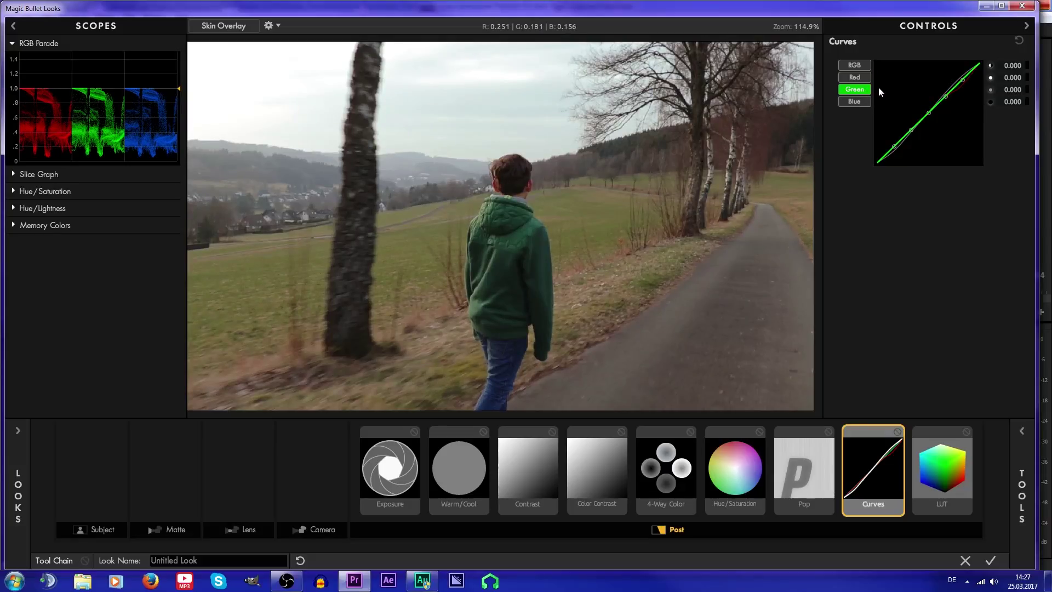
left_click_drag(963, 81, 963, 77)
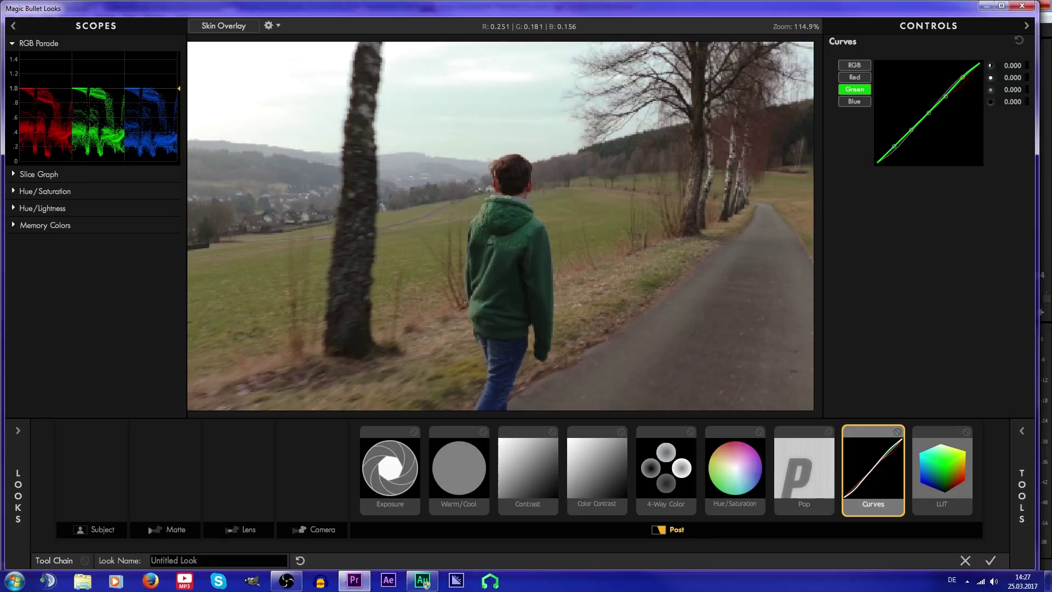
left_click(856, 101)
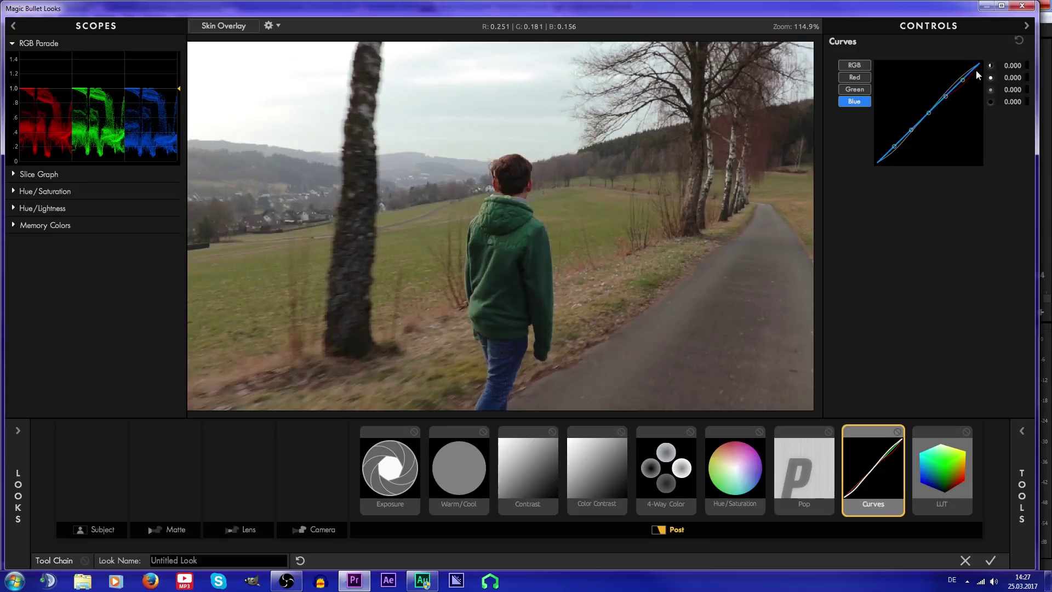
left_click_drag(969, 79, 969, 75)
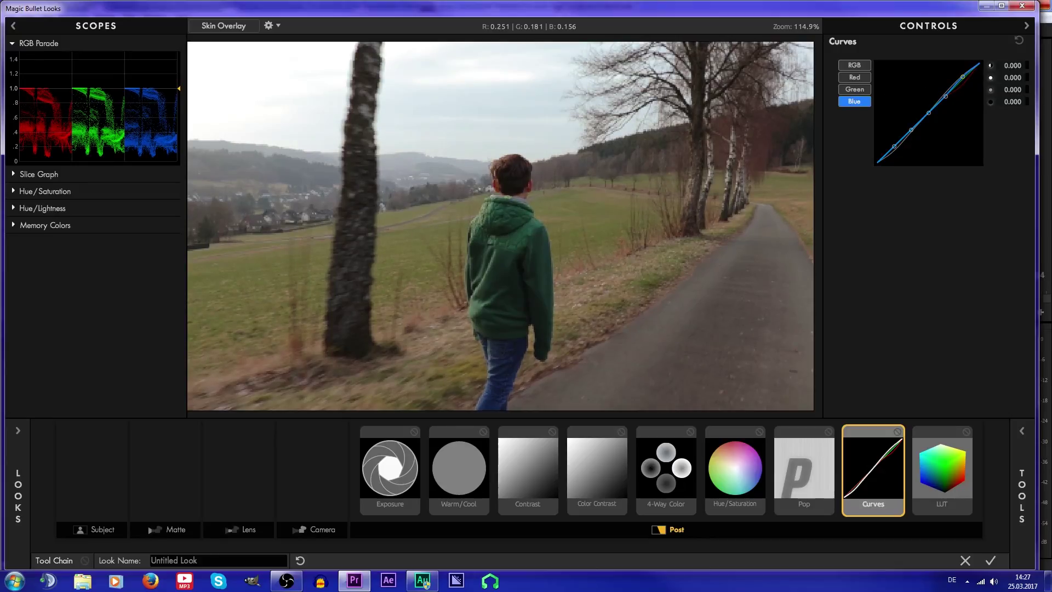
left_click(898, 433)
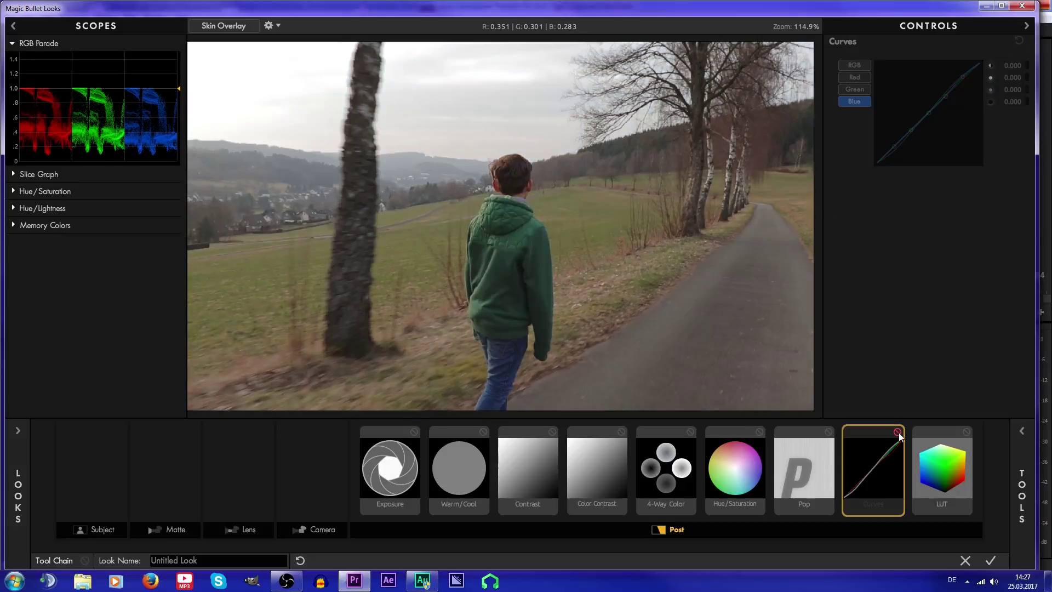
left_click(898, 432)
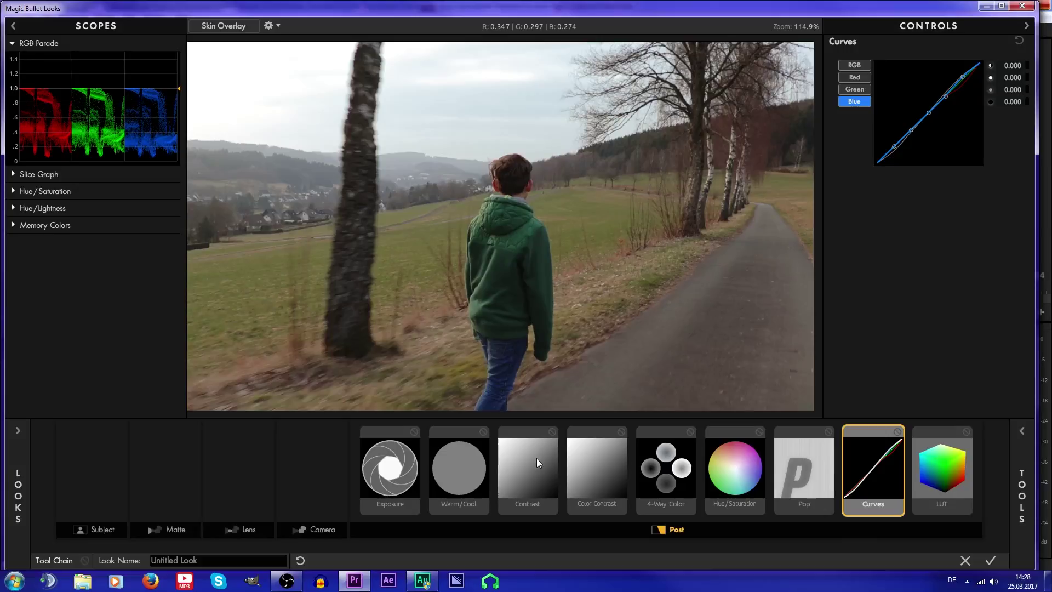
Step: Turn on the range preview in 4-Way Color and adjust the ranges to narrow the shadows and broaden the midtones
left_click(665, 465)
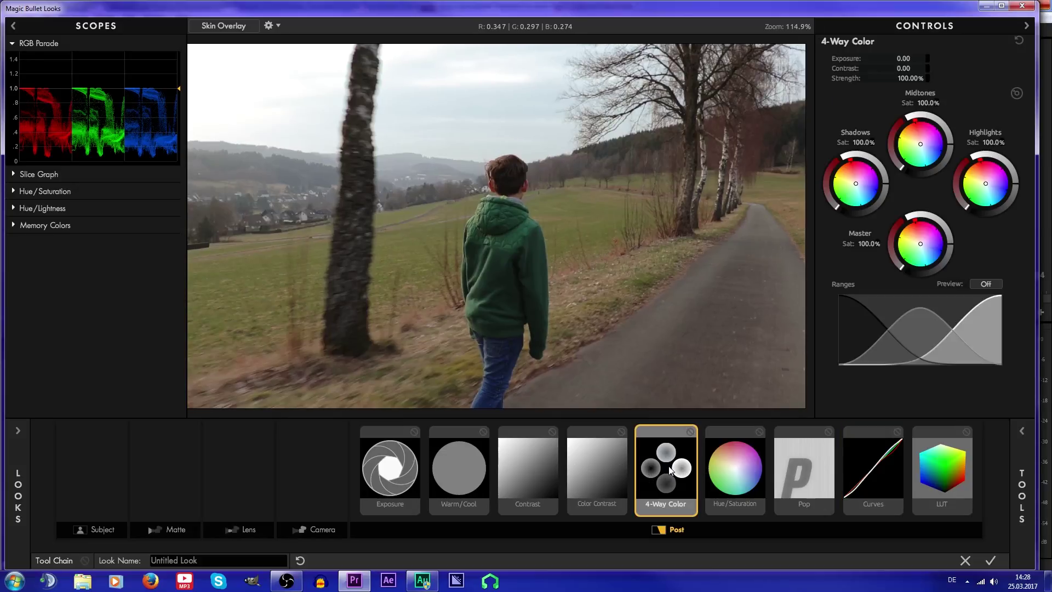
left_click(986, 284)
mouse_move(865, 330)
left_mouse_down()
mouse_move(883, 330)
mouse_move(867, 331)
left_mouse_up()
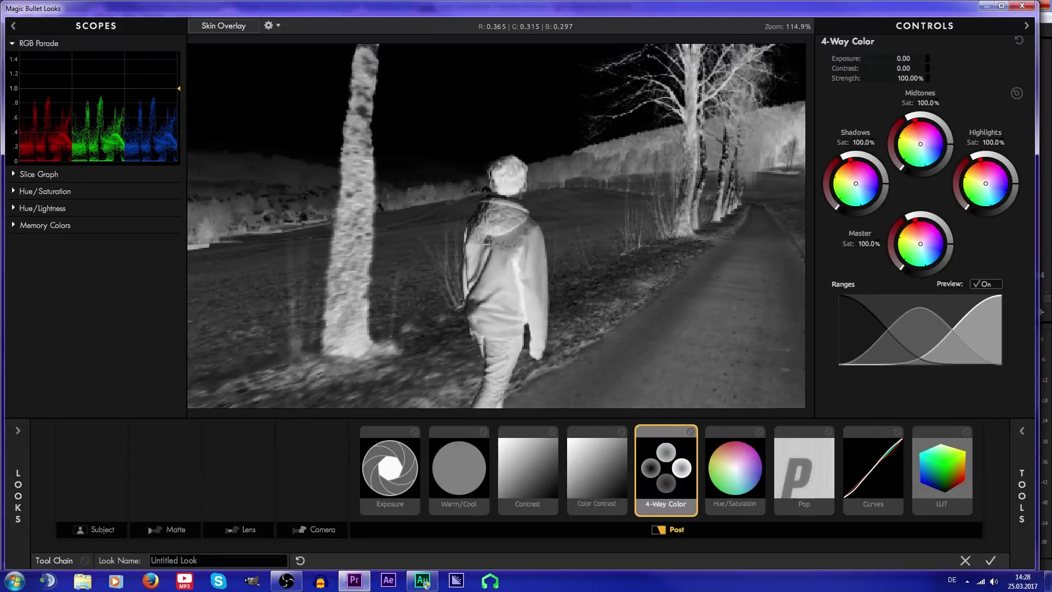
left_click_drag(868, 331, 867, 331)
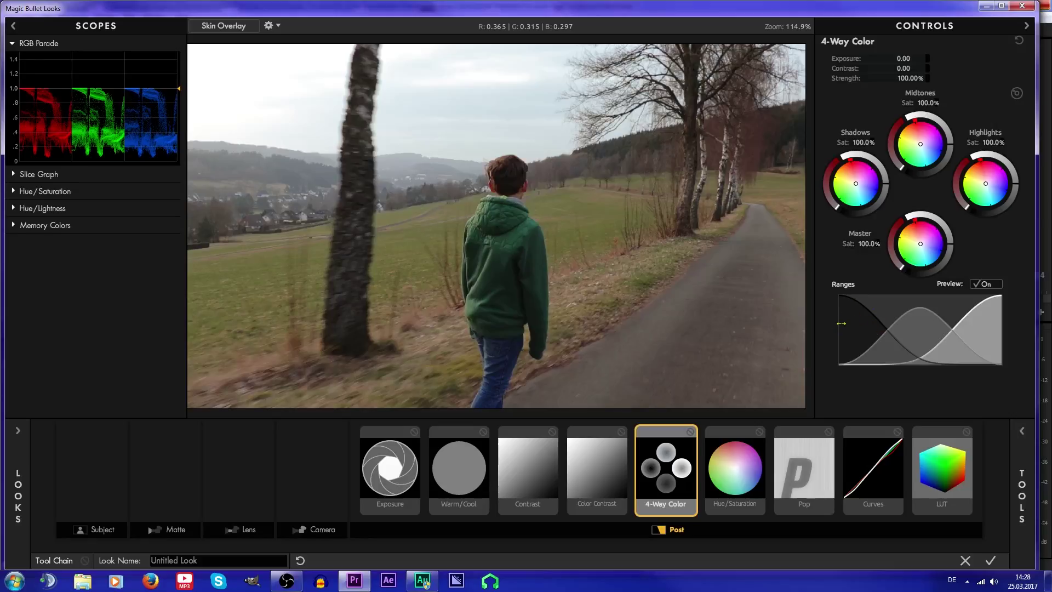
left_click_drag(841, 323, 867, 323)
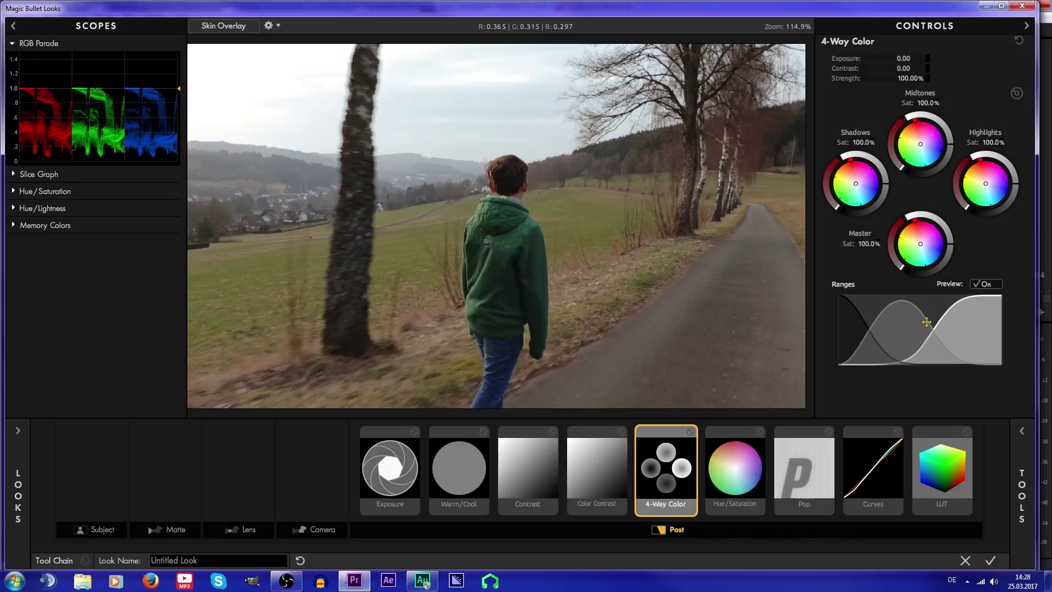
left_click_drag(933, 327, 949, 307)
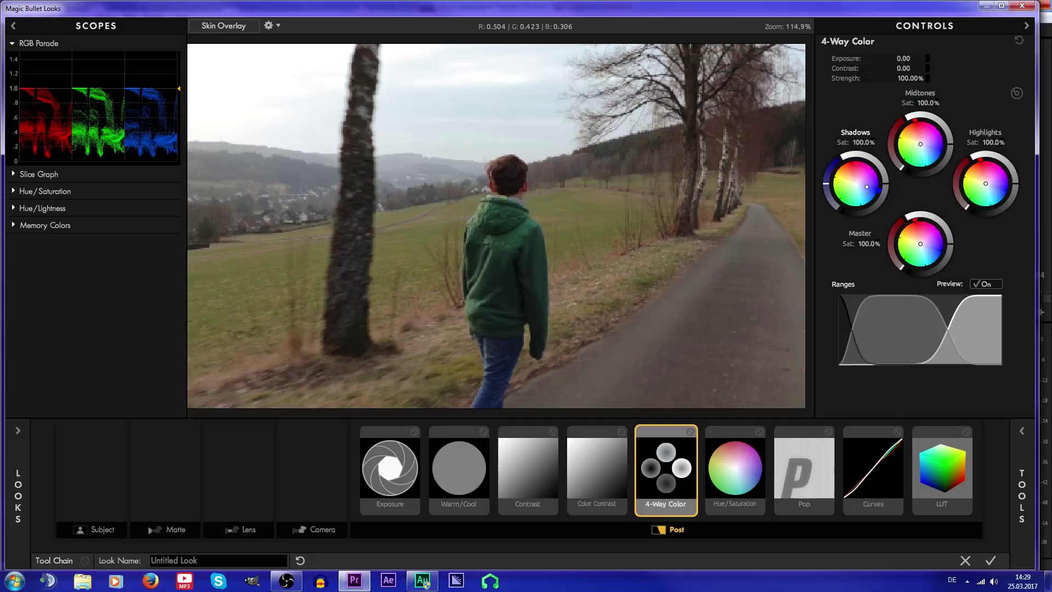
Step: Shift the 4-Way Color shadows slightly towards blue, and show the tool library again
left_click_drag(877, 190, 876, 193)
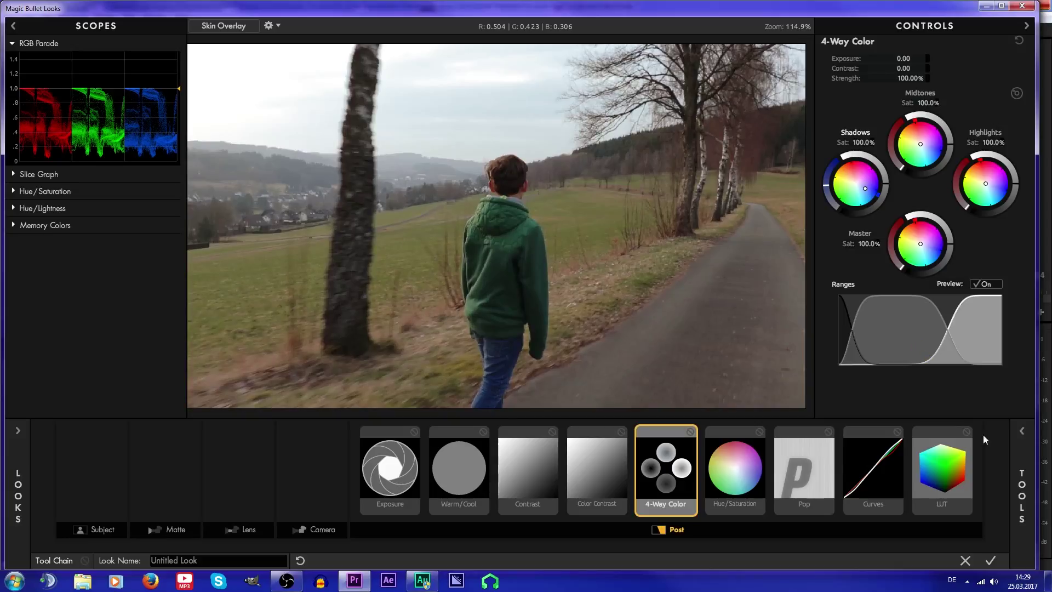
left_click(1023, 490)
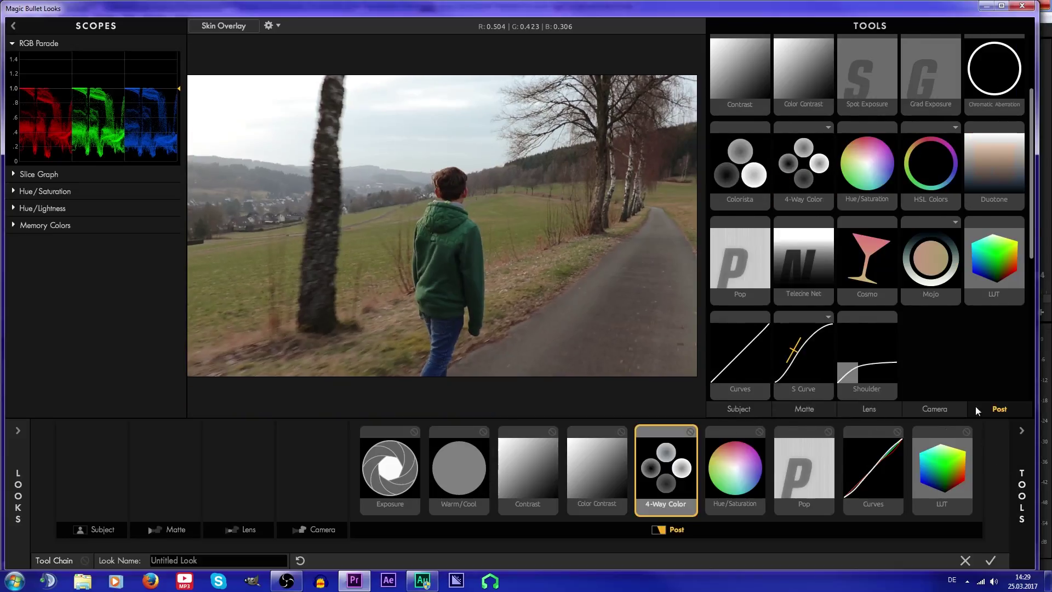
Step: Add HSL Colors to the Post section of the tool chain and place it directly before 4-Way Color
left_click_drag(939, 151, 689, 465)
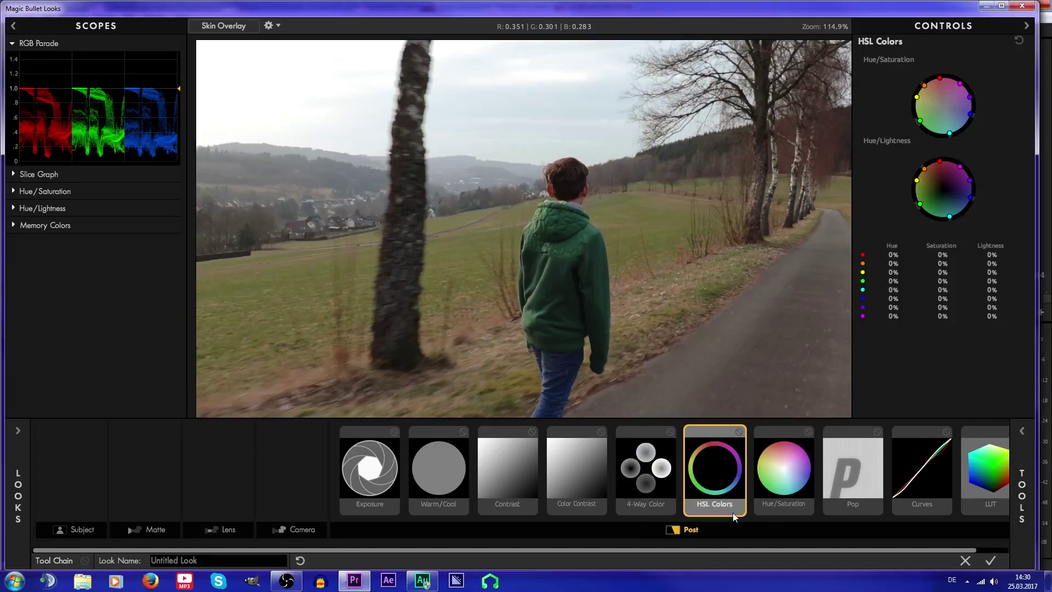
left_click(637, 483)
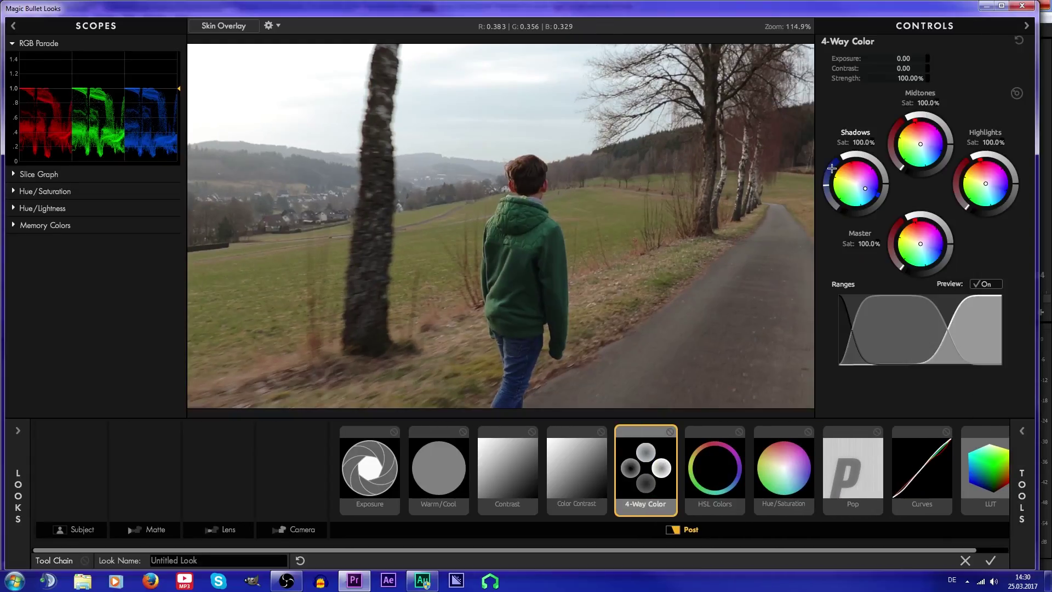
left_click_drag(652, 467, 707, 472)
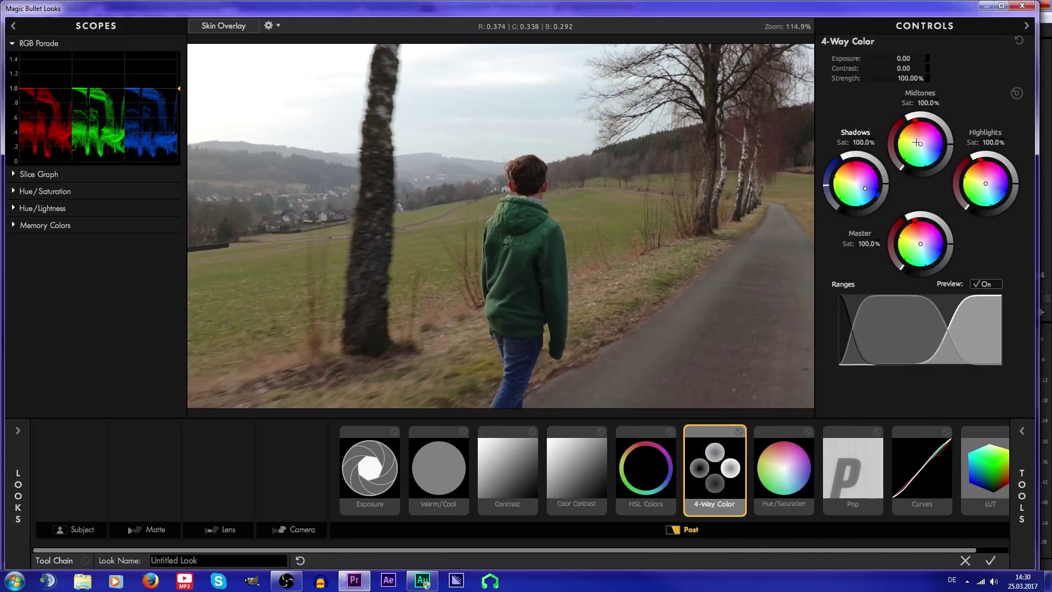
Step: Warm the 4-Way Color midtones by shifting them slightly towards orange, and fine-tune the highlights while keeping them nearly neutral
left_click_drag(924, 145, 914, 138)
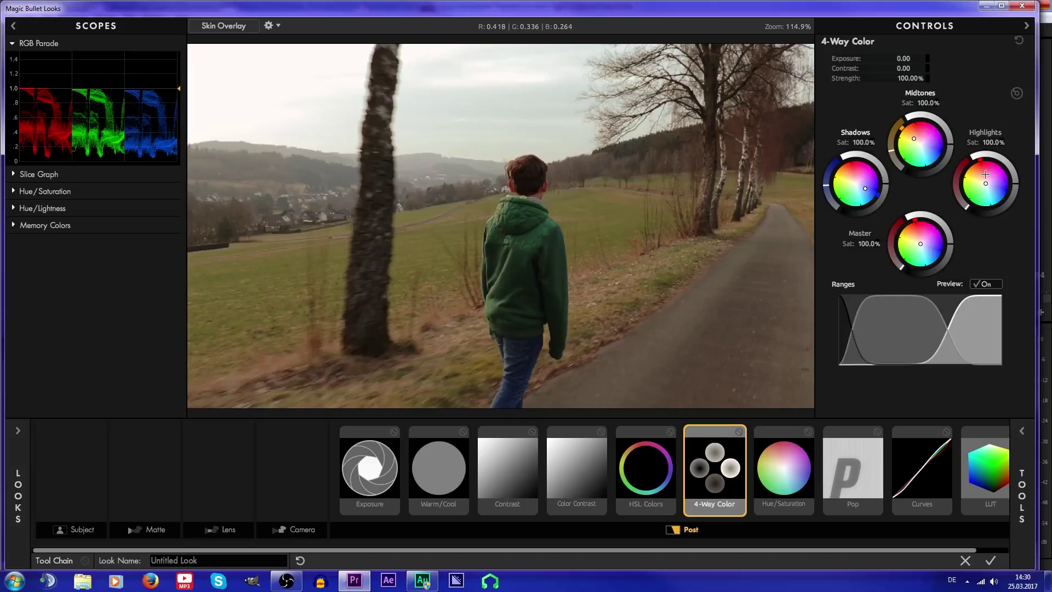
mouse_move(986, 185)
left_mouse_down()
mouse_move(995, 184)
mouse_move(982, 174)
mouse_move(987, 183)
left_mouse_up()
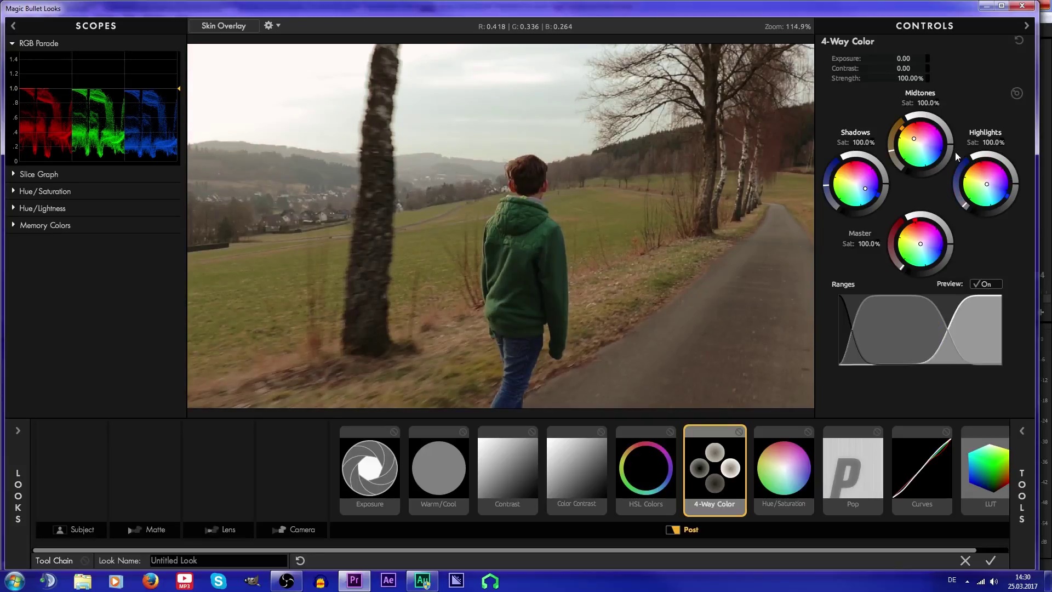
Step: In HSL Colors, set blue to -39% hue and +43% lightness, yellow to +36.8% hue and -2.7% lightness, and slightly nudge green and orange
left_click(619, 470)
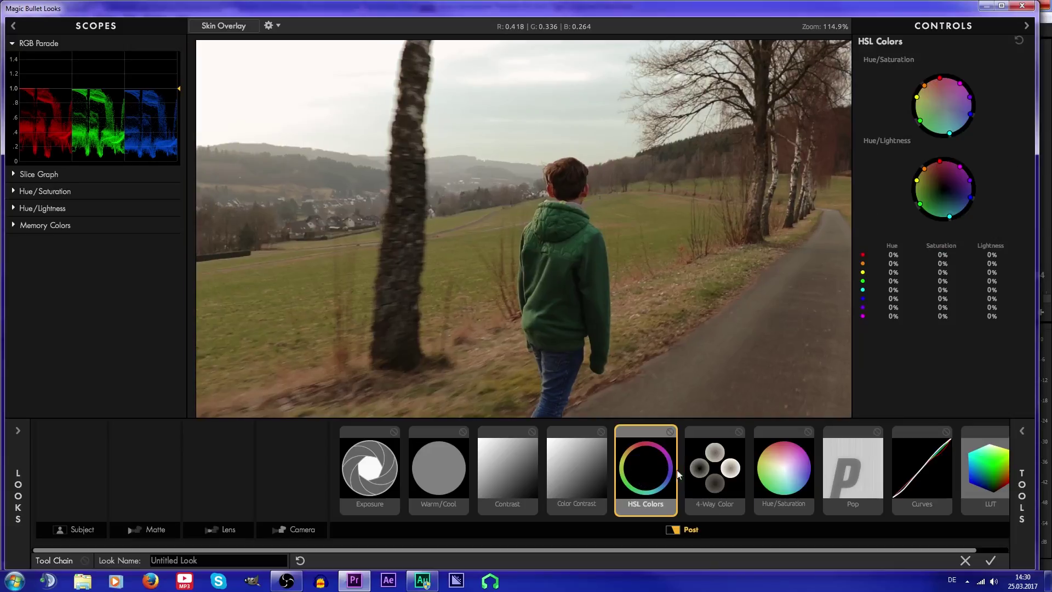
left_click_drag(967, 203, 971, 212)
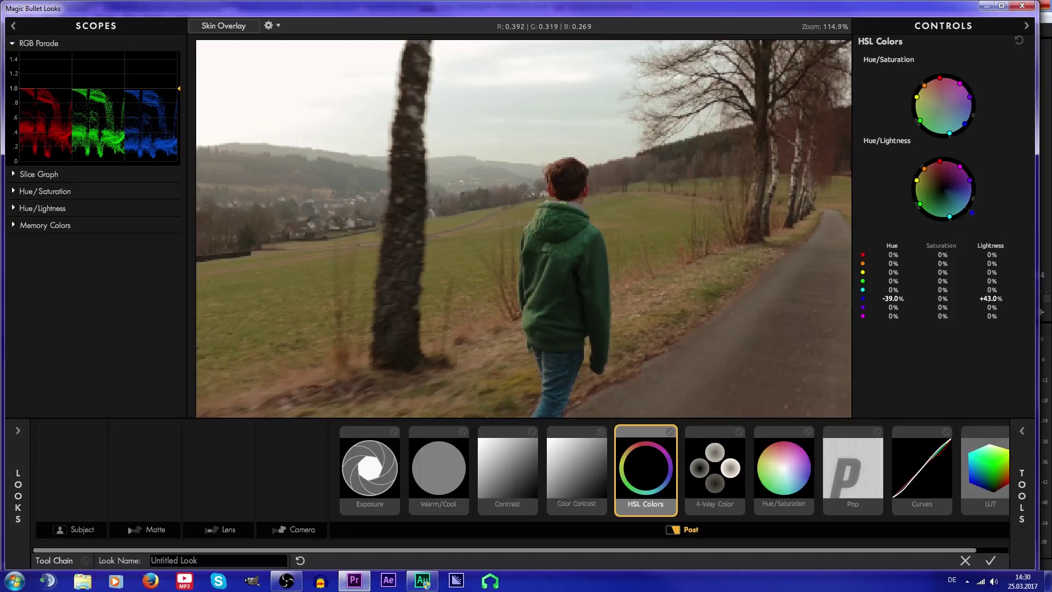
left_click_drag(913, 177, 916, 183)
left_click(921, 203)
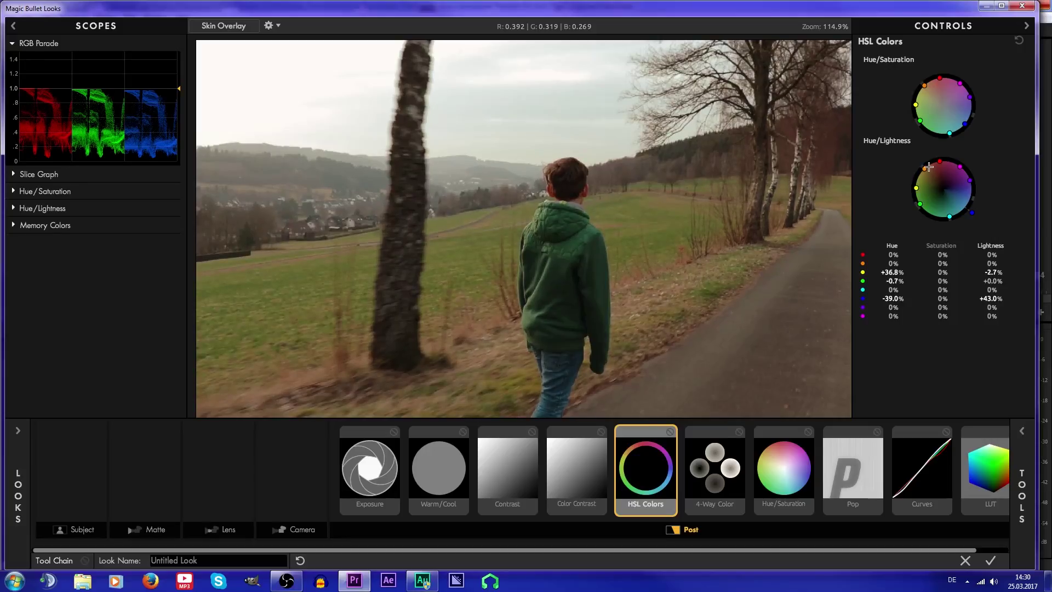
left_click_drag(924, 169, 925, 169)
Step: Remove the unused Color Contrast tool from the tool chain
left_click(568, 458)
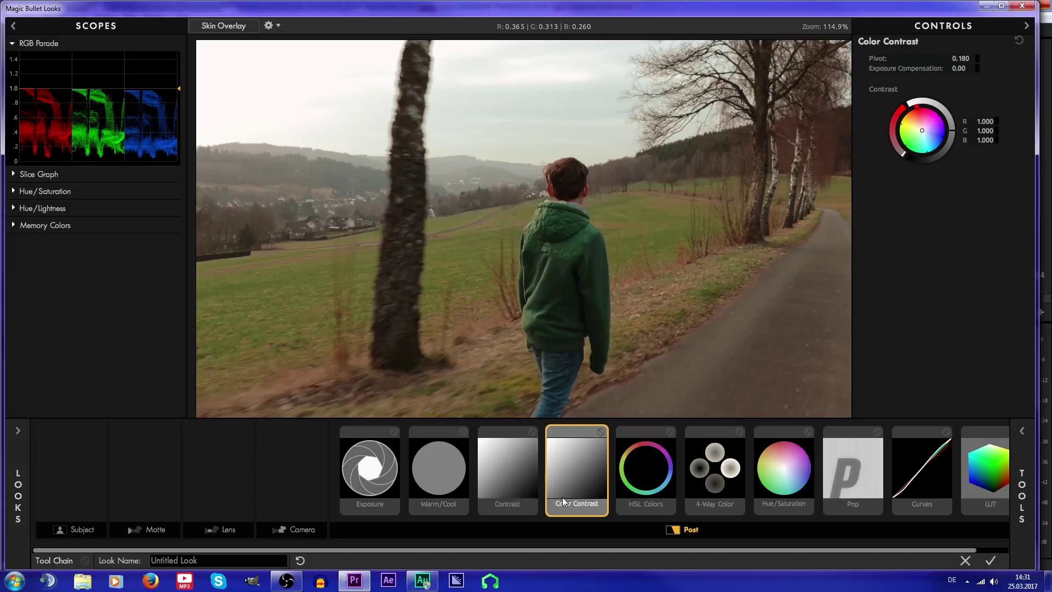
left_click_drag(563, 501, 926, 317)
left_click(461, 471)
Step: Set the contrast value of the Contrast tool to +0.050
left_click(529, 480)
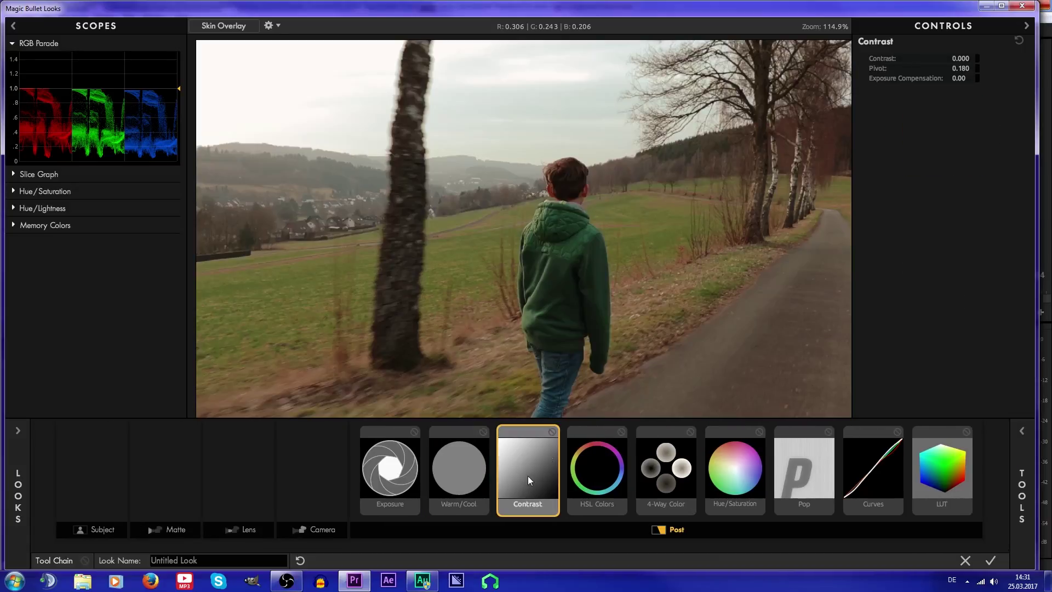
left_click(962, 59)
type("0.05")
key("Return")
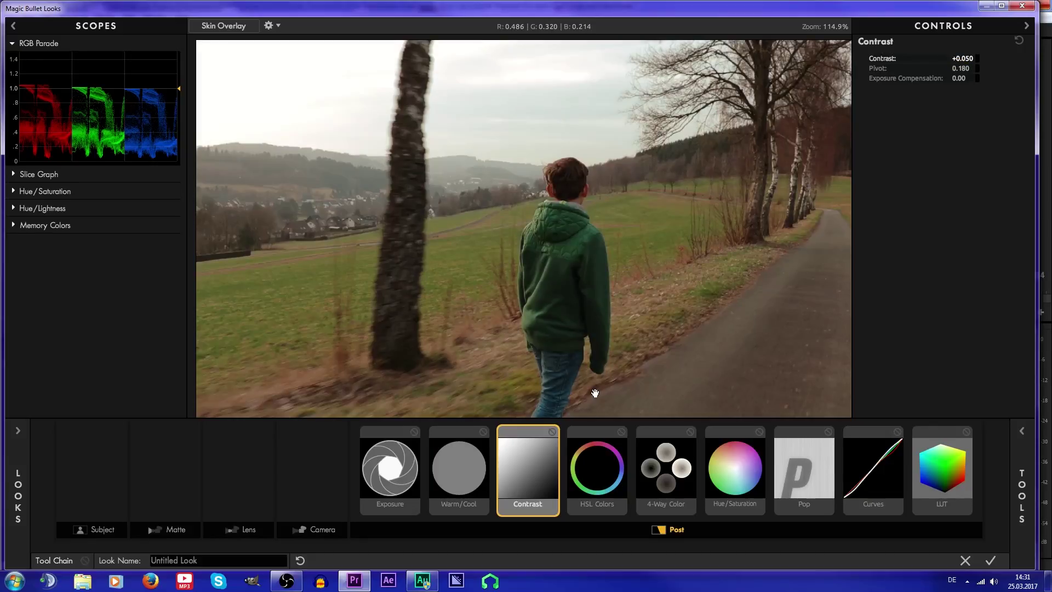
Step: Warm up the whole image by giving the Warm/Cool tool a moderate negative value
left_click(459, 469)
left_click_drag(961, 60, 926, 60)
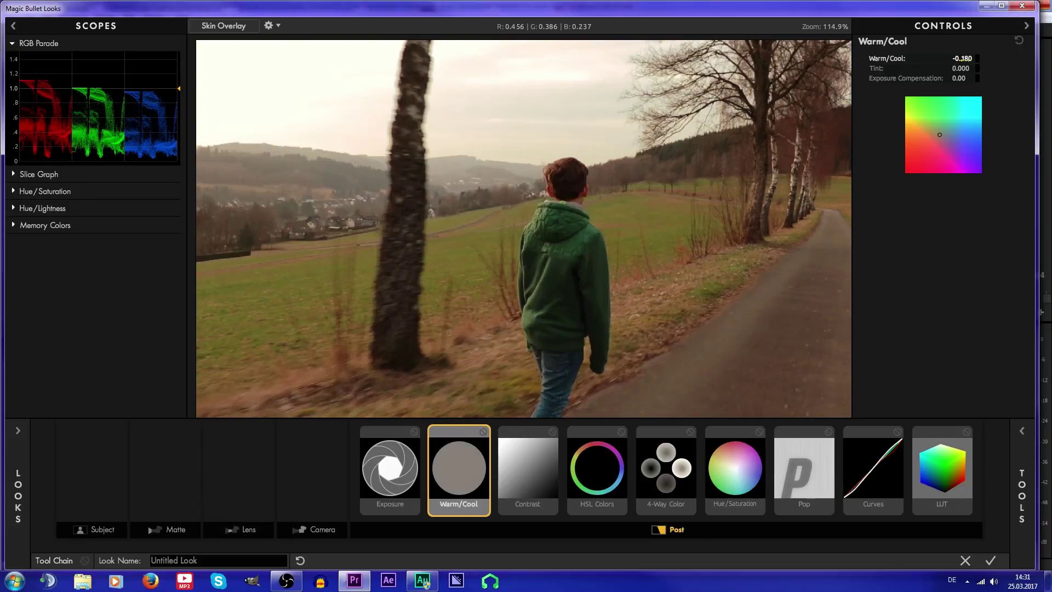
left_click(970, 58)
type("5")
key("Return")
Step: Raise the Pop tool to +100% and compare the image with the tool bypassed
left_click(807, 481)
left_click_drag(898, 59, 946, 62)
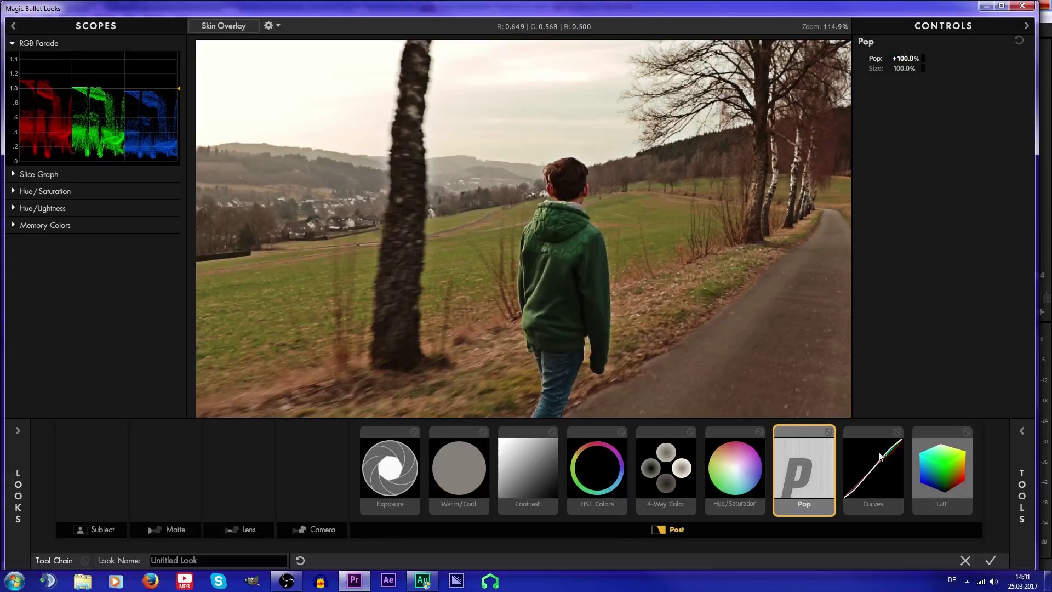
left_click(830, 433)
left_click(829, 433)
left_click(830, 433)
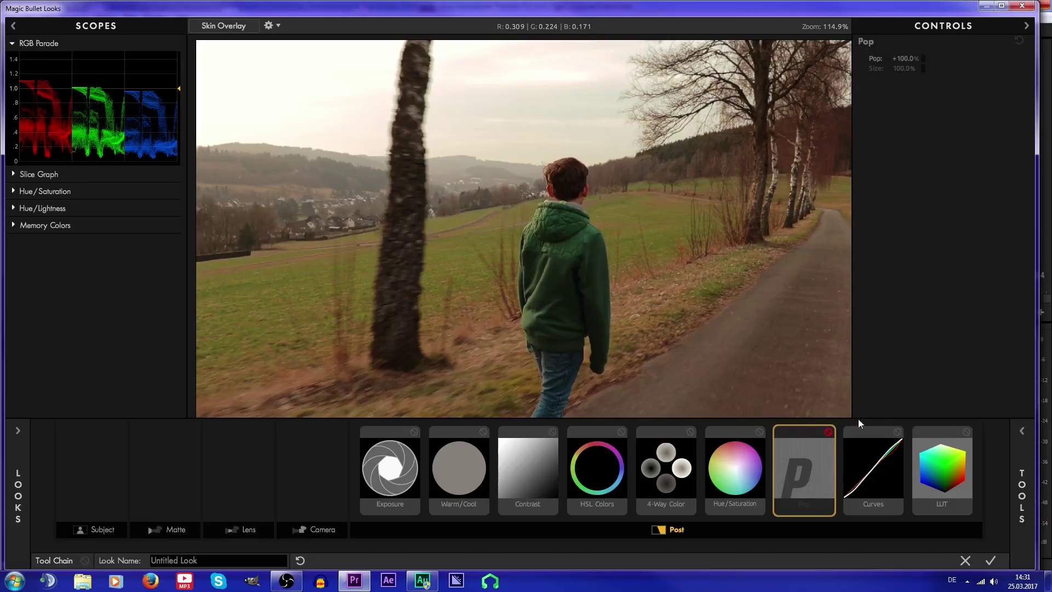
left_click(828, 432)
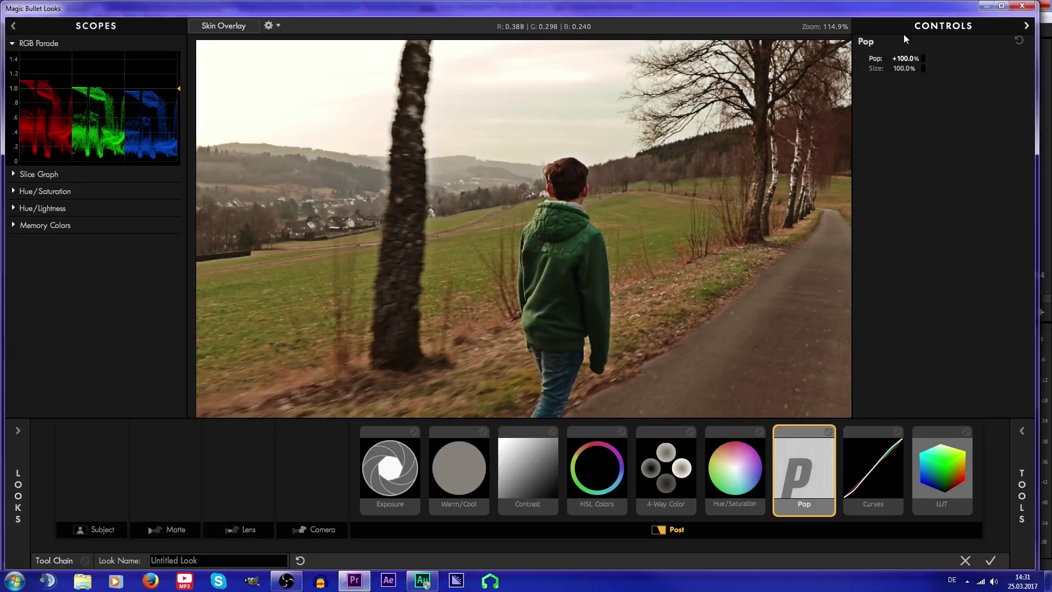
Step: Set the Pop amount to +33% and compare the image with the tool bypassed
left_click(907, 59)
key("Return")
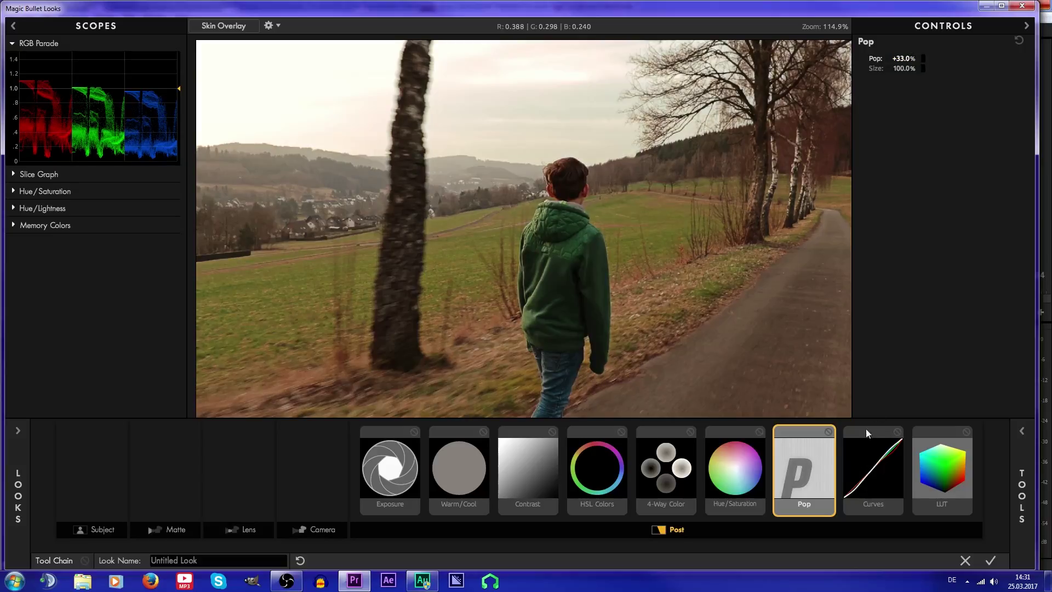
left_click(829, 432)
left_click(829, 432)
left_click(829, 433)
left_click(829, 431)
Step: Try the extreme saturation values 999.9% and 0% in Hue/Saturation, and return the saturation to 100%
left_click(717, 462)
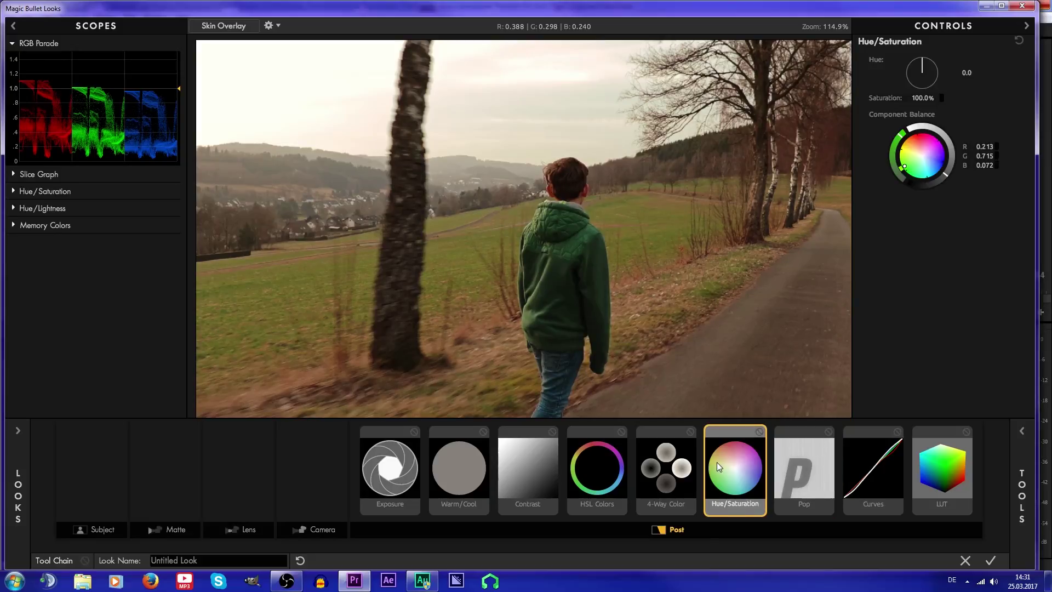
left_click_drag(923, 97, 850, 97)
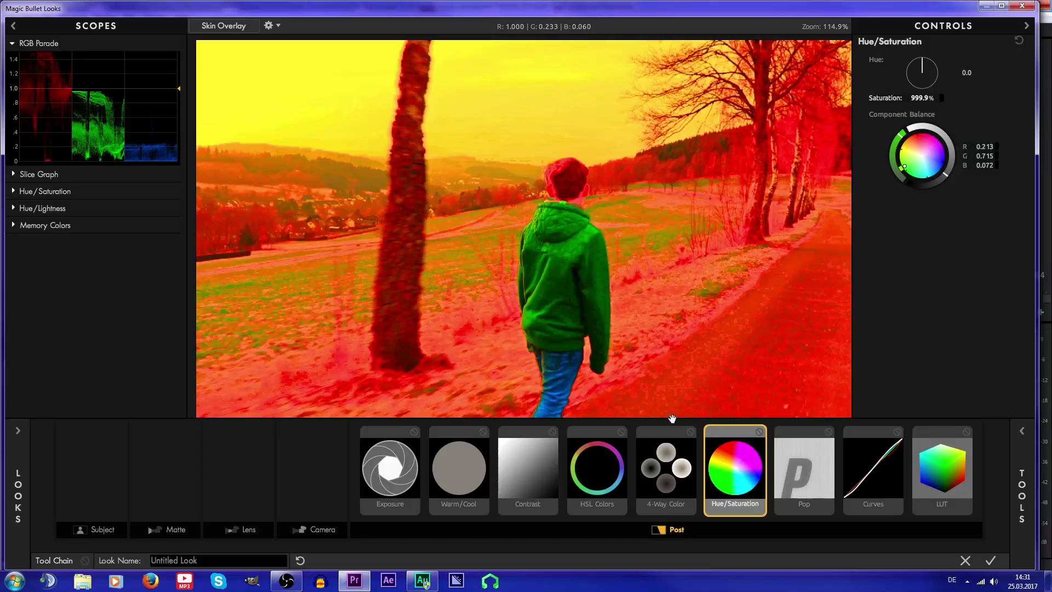
left_click_drag(929, 95, 767, 97)
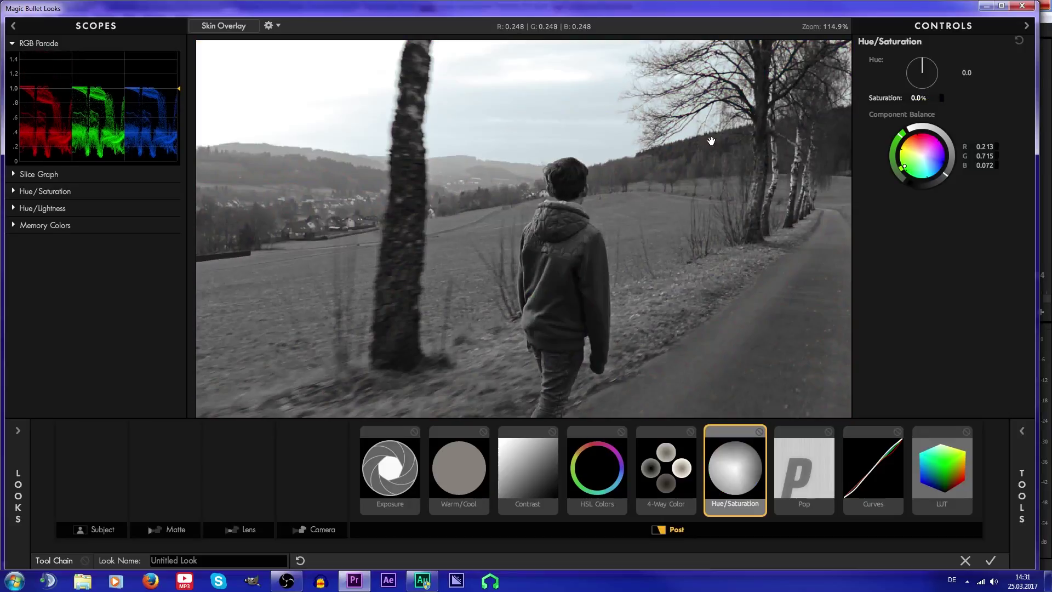
left_click(912, 98)
key("Return")
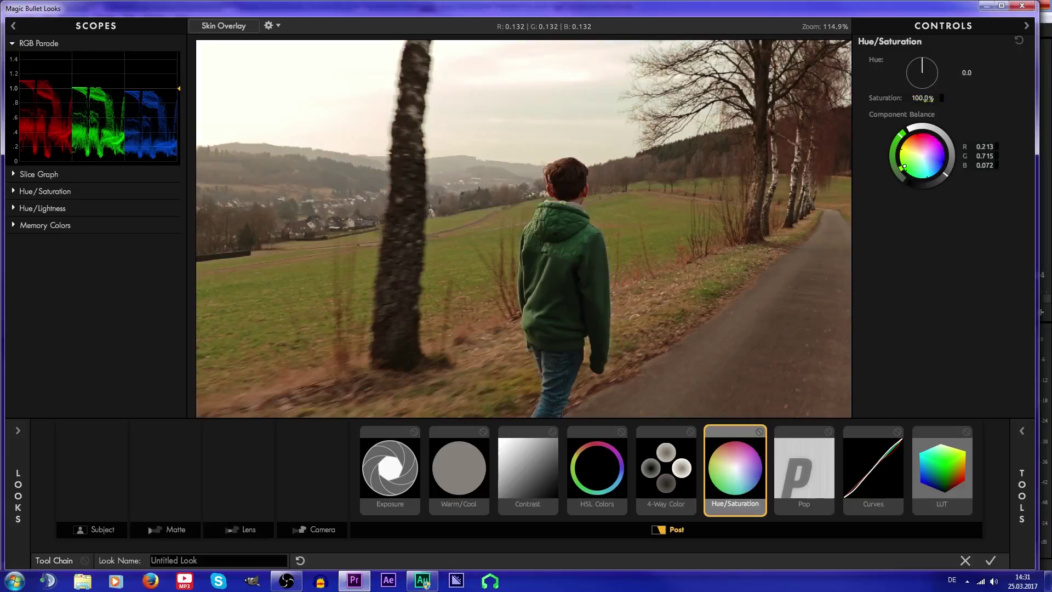
Step: Try a Hue/Saturation saturation of 120% and settle on 110%
left_click(935, 99)
type("120")
key("Return")
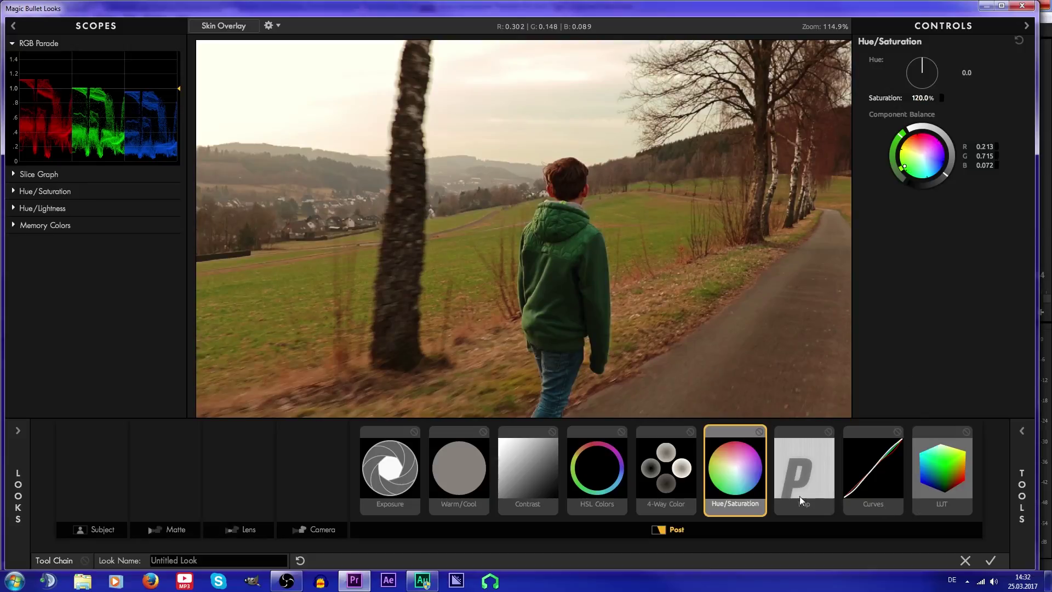
left_click(930, 98)
type("110")
key("Return")
Step: Load OSIRIS_M31 - Rec.709.cube from the LUTs folder of M31_LUT into the LUT tool and inspect the image up close
left_click(949, 511)
left_click(932, 65)
left_click(895, 236)
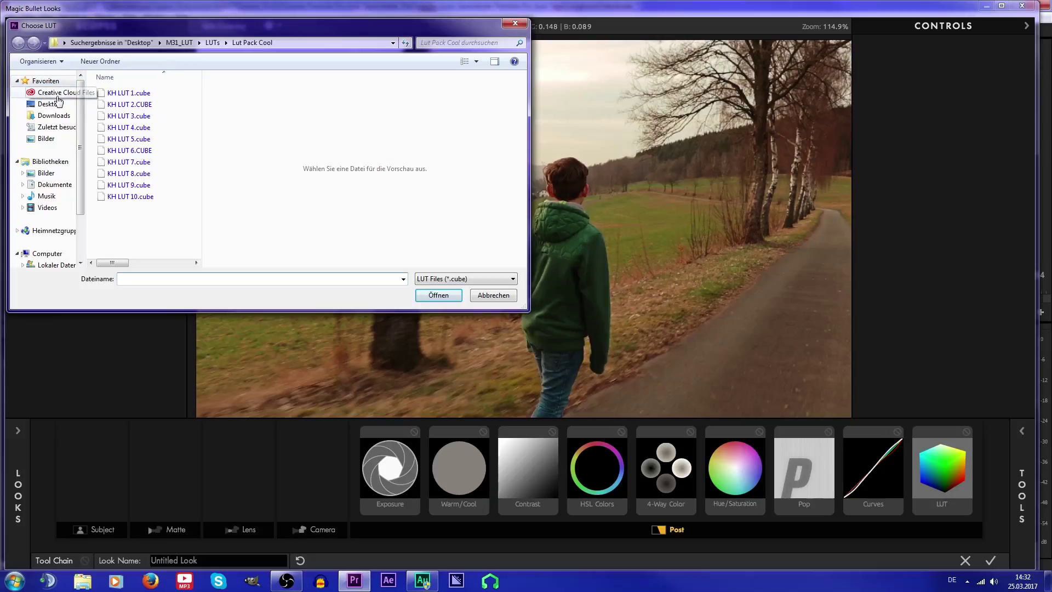
left_click(184, 43)
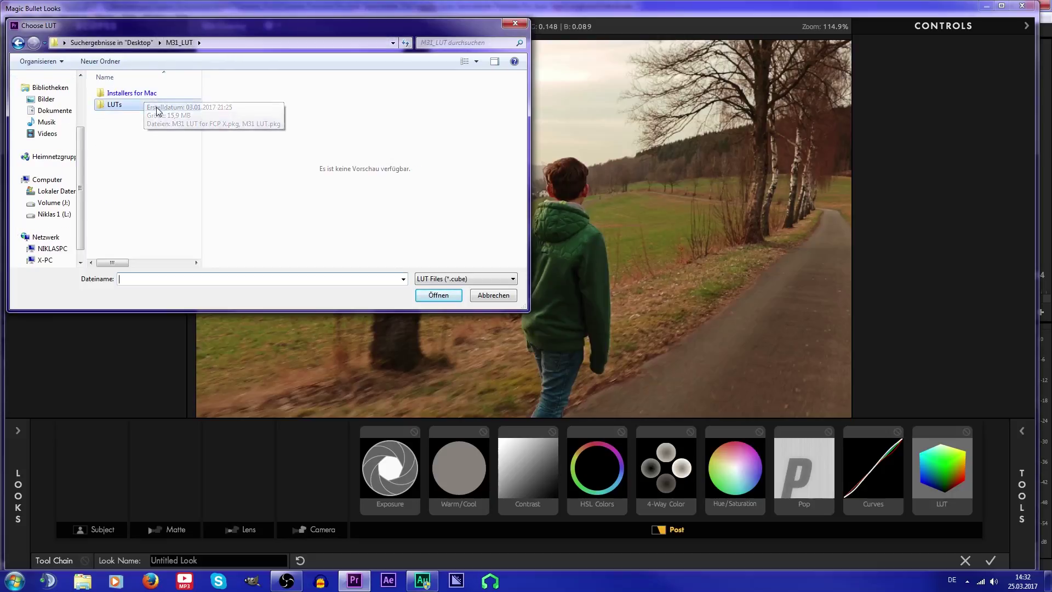
double_click(154, 106)
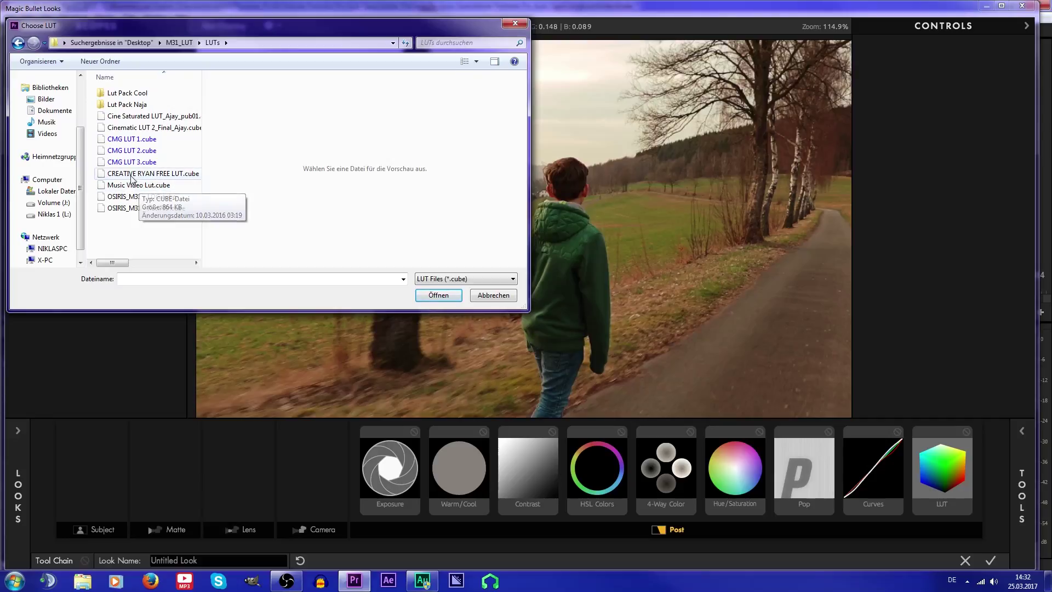
left_click(133, 209)
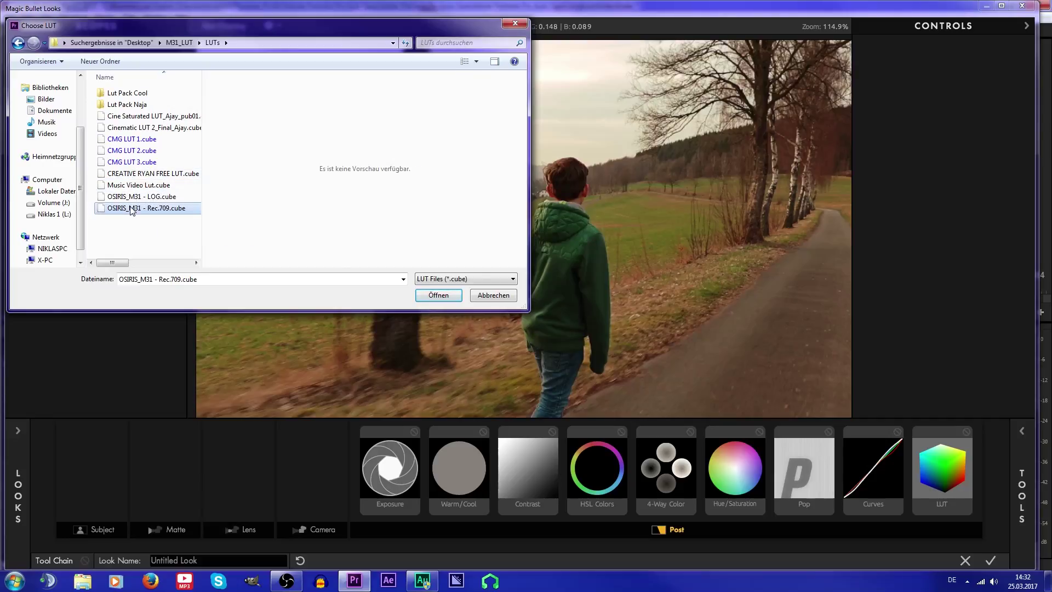
left_click(427, 297)
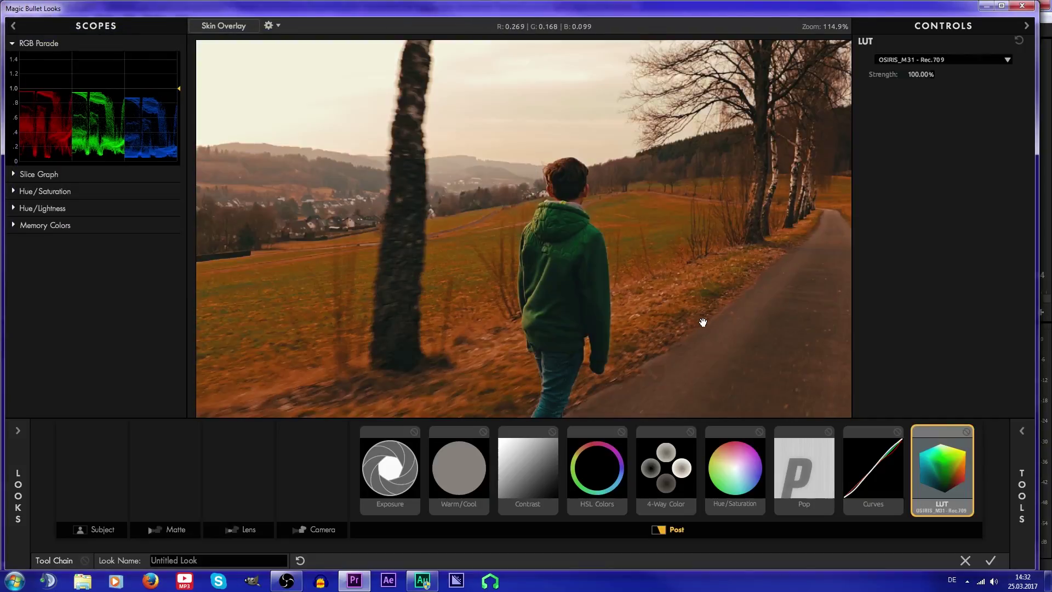
scroll(587, 214, "up", 5)
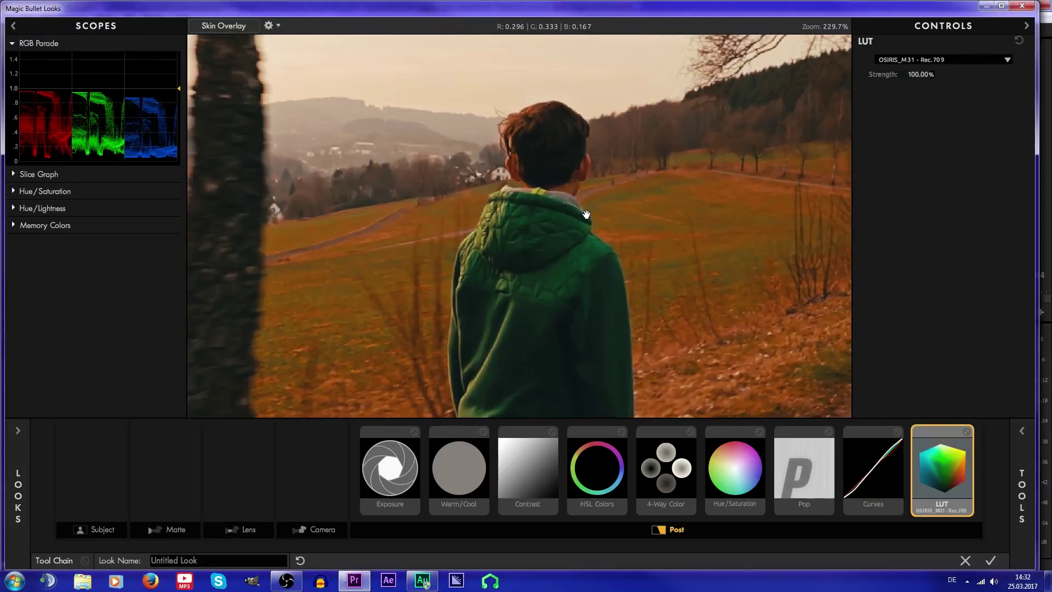
scroll(587, 214, "down", 6)
scroll(587, 214, "up", 1)
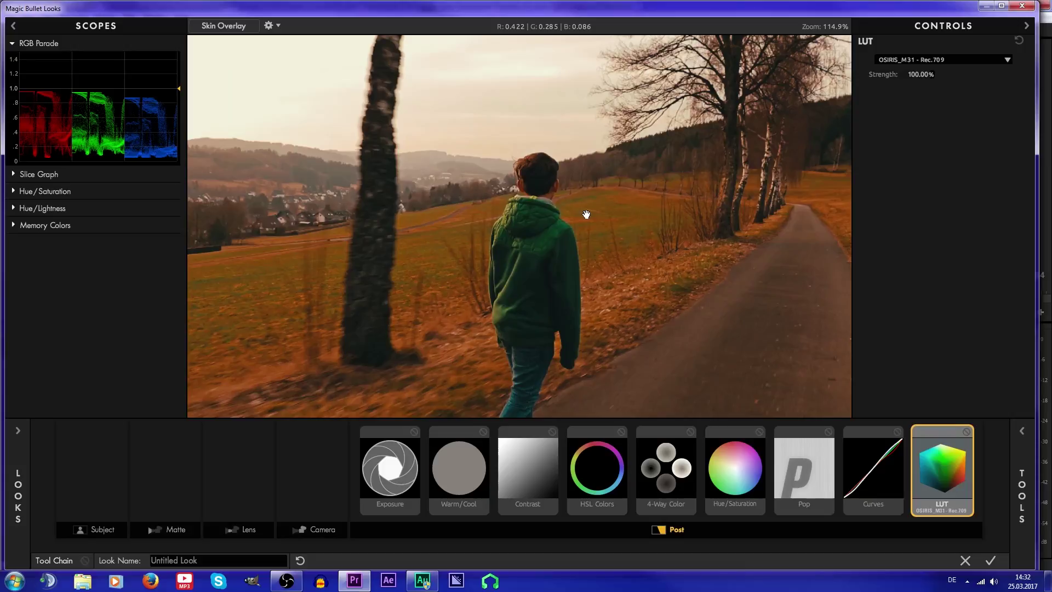
Step: Try CREATIVE RYAN FREE LUT.cube as the file for the LUT tool
left_click(949, 60)
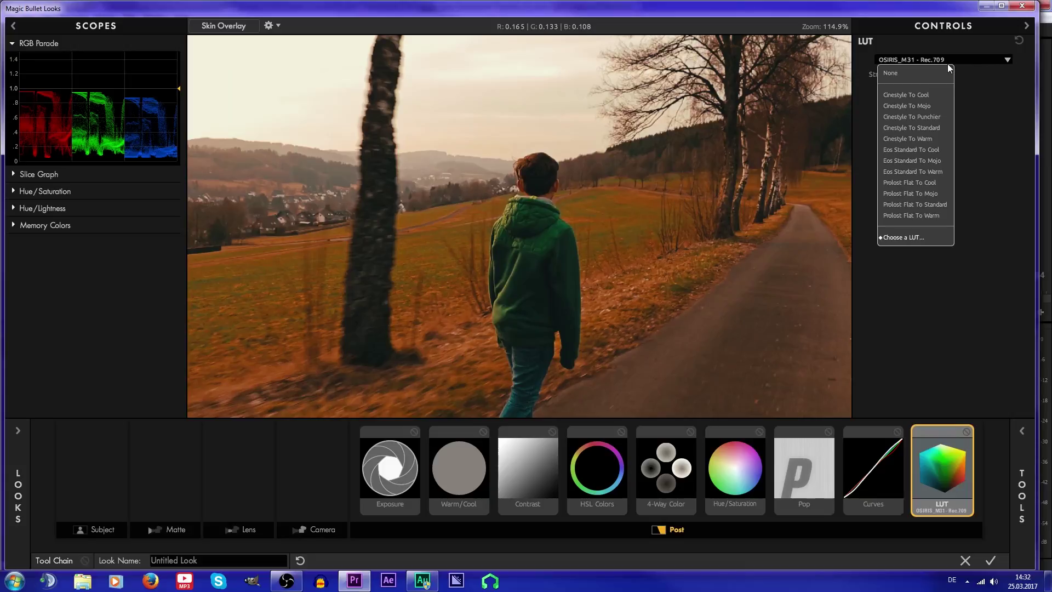
left_click(902, 234)
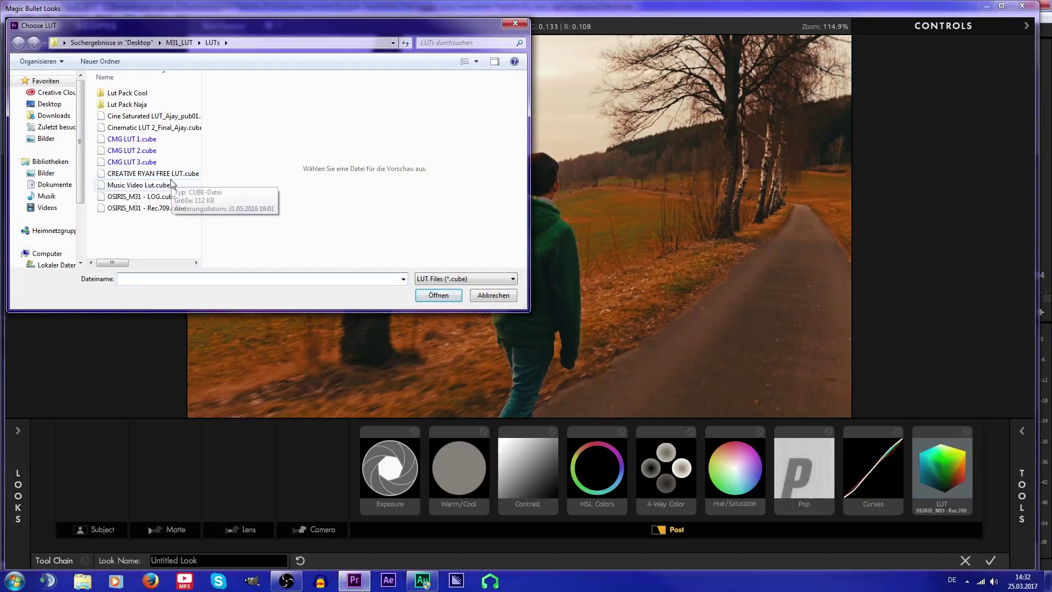
left_click(153, 173)
left_click(439, 295)
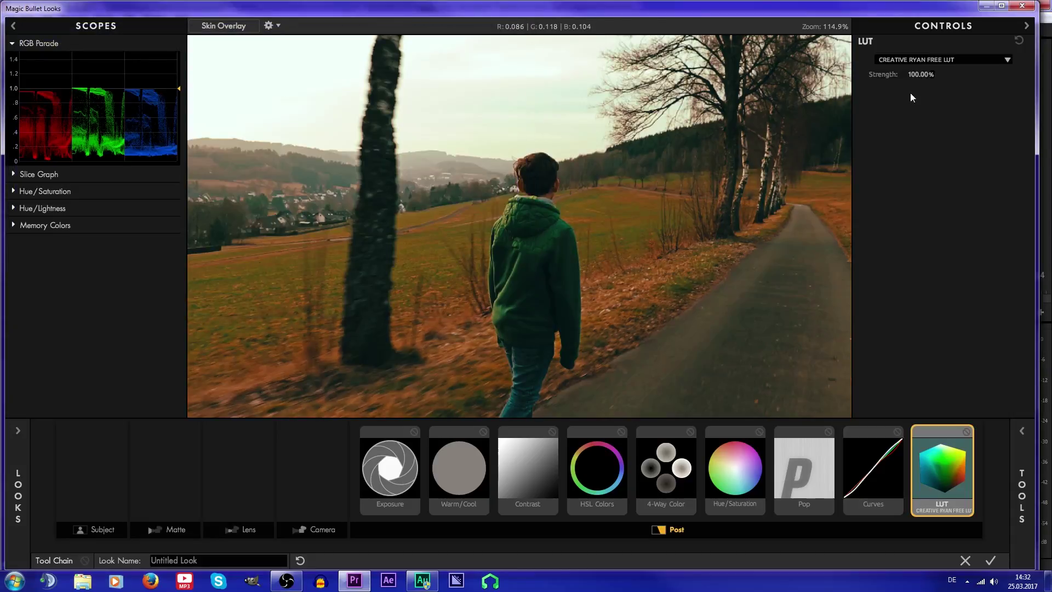
Step: Switch the LUT tool to OSIRIS_M31 - Rec.709.cube and reduce its strength to 63.10%
left_click(952, 62)
left_click(901, 239)
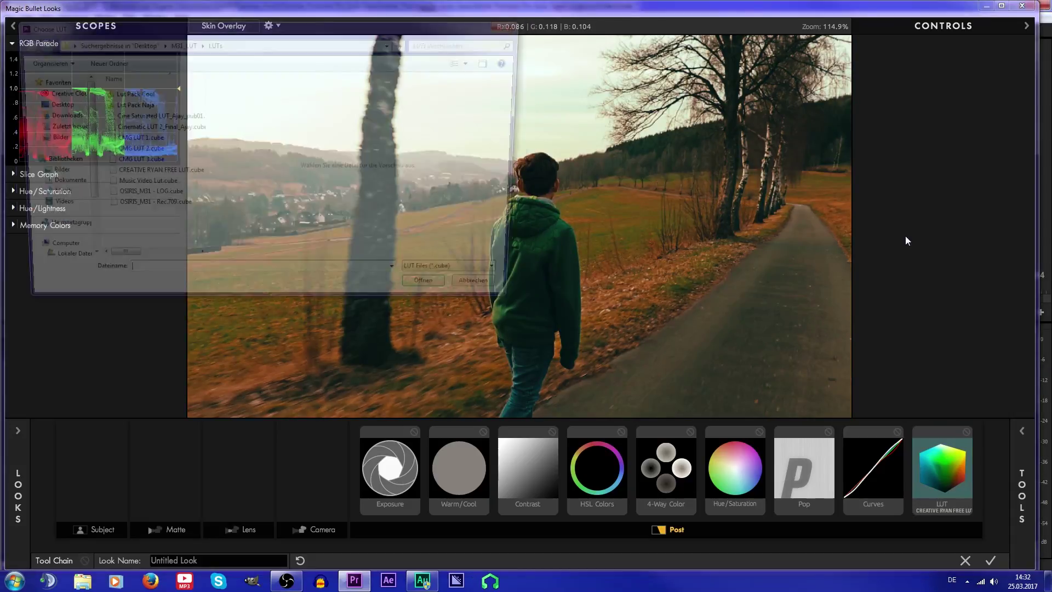
left_click(158, 185)
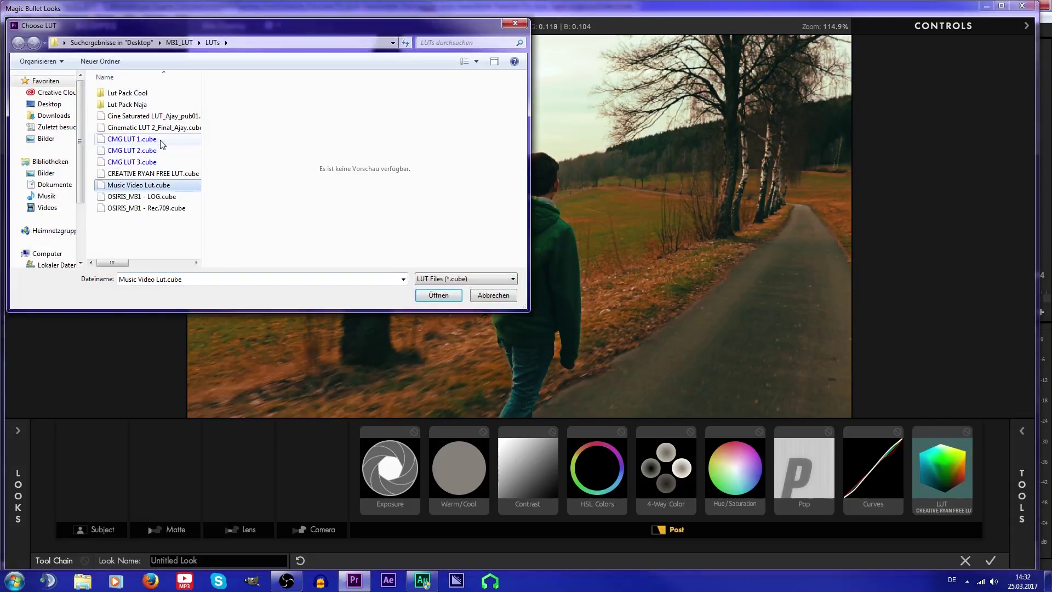
left_click(145, 209)
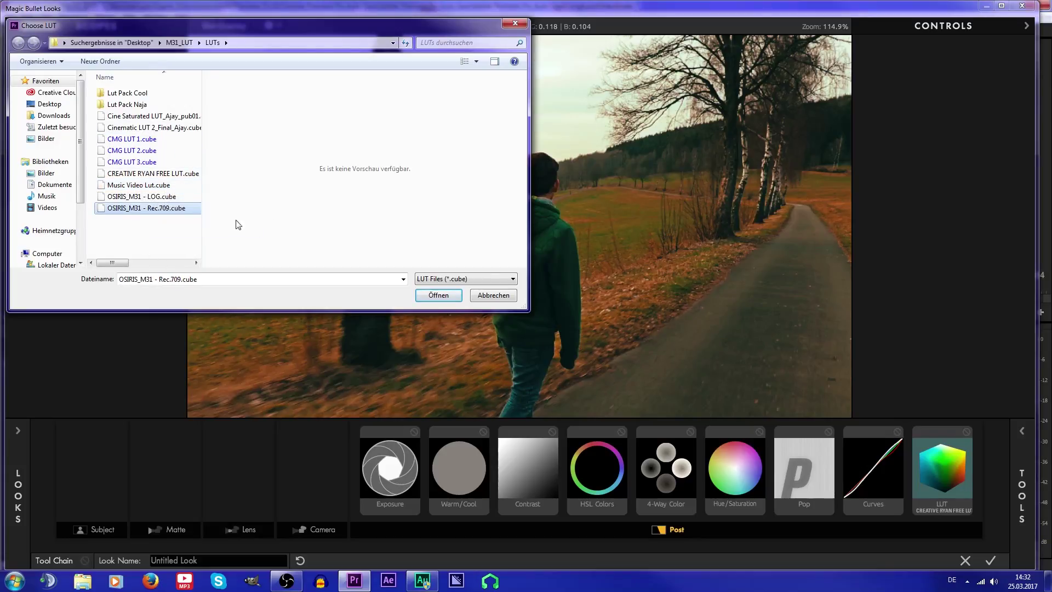
left_click(438, 296)
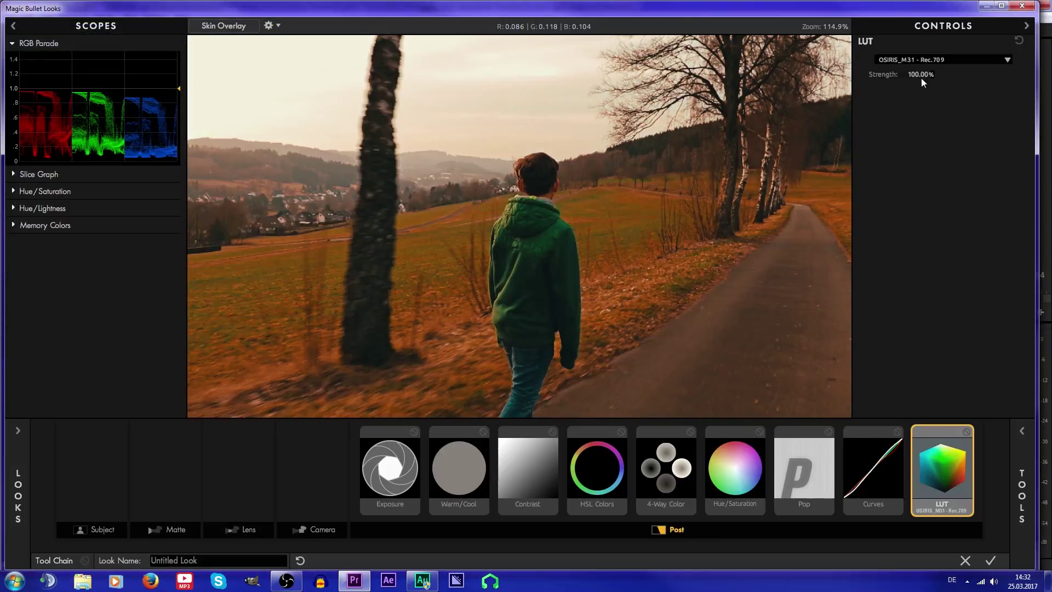
mouse_move(922, 78)
left_mouse_down()
mouse_move(867, 78)
mouse_move(920, 78)
mouse_move(902, 78)
left_mouse_up()
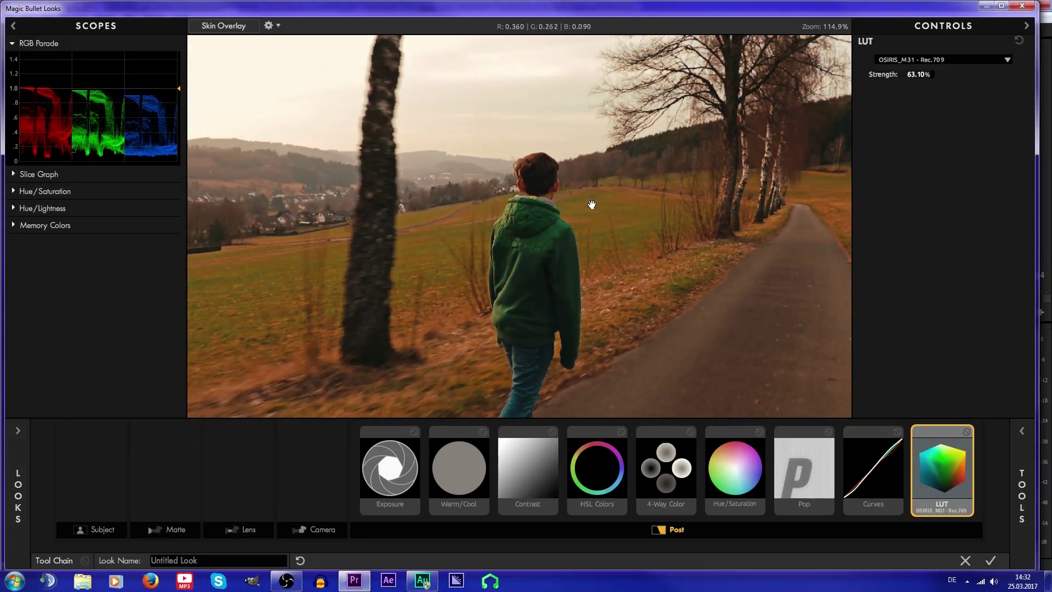
Step: Inspect the graded image at different zoom levels and compare a LUT strength of 24.50% with a much stronger setting
scroll(540, 207, "up", 1)
scroll(539, 207, "down", 2)
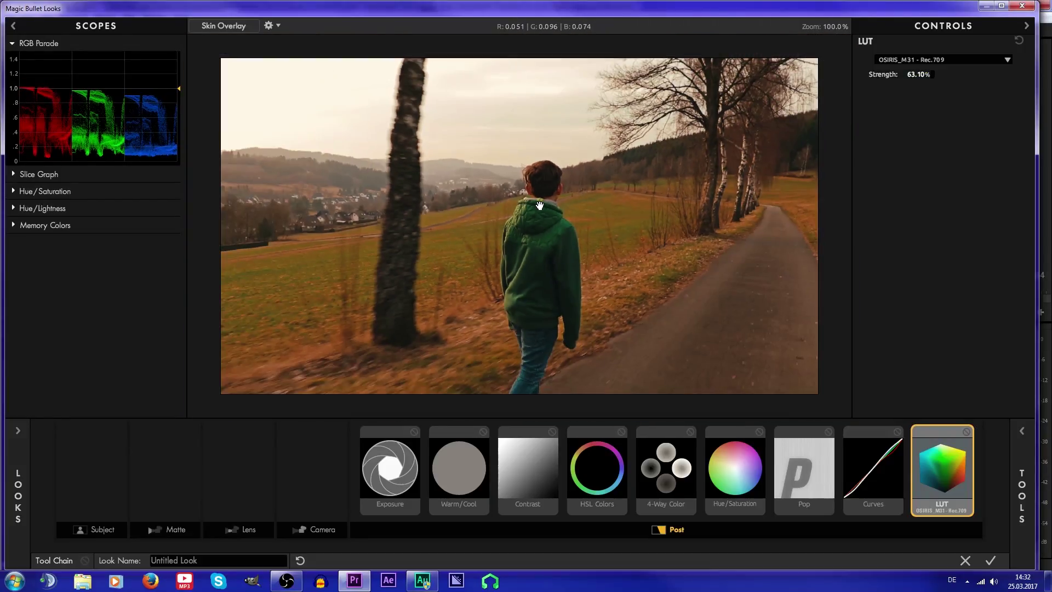
scroll(540, 205, "up", 1)
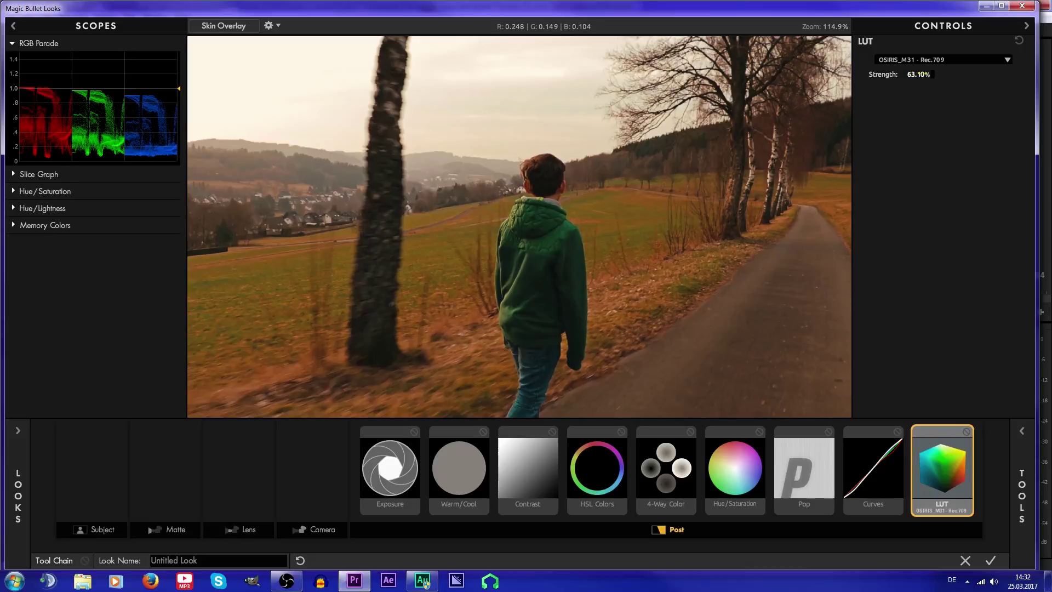
mouse_move(924, 73)
left_mouse_down()
mouse_move(889, 73)
mouse_move(944, 73)
mouse_move(889, 74)
mouse_move(904, 74)
left_mouse_up()
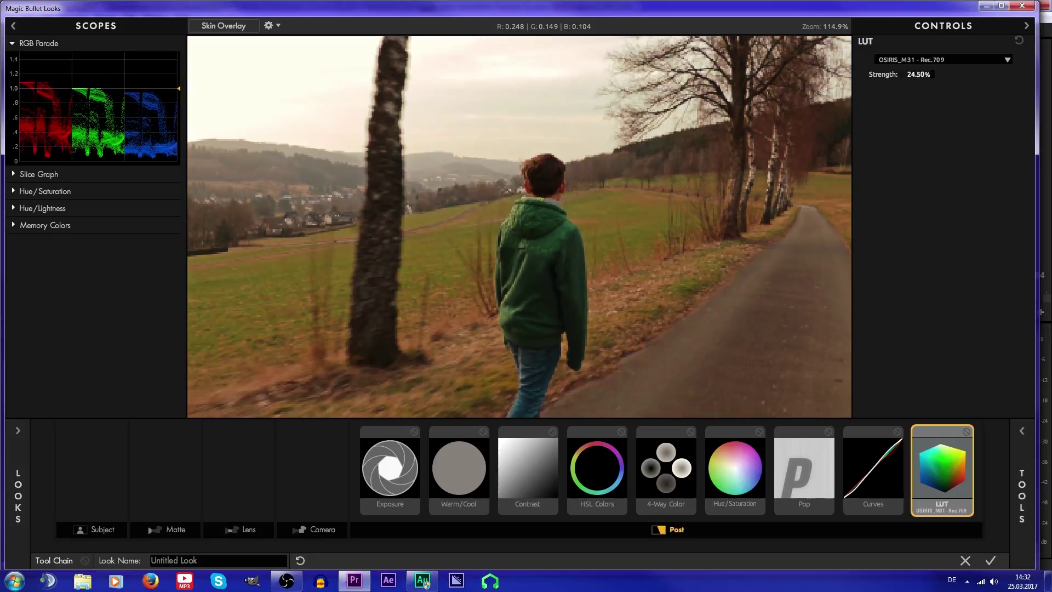
left_click_drag(833, 74, 932, 74)
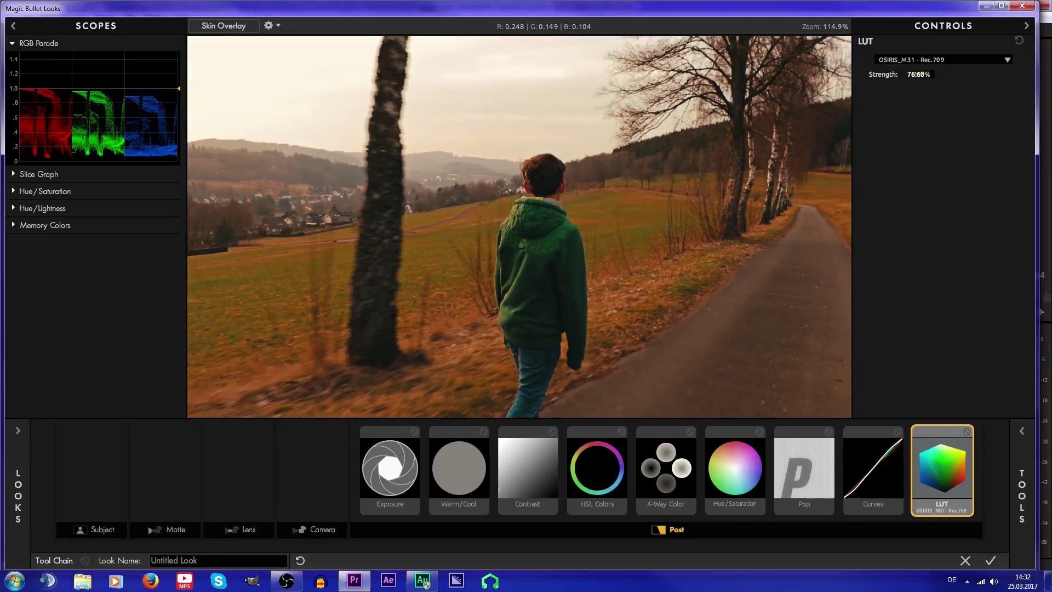
Step: Set the LUT strength to 75%, check the whole image and apply the finished look to the clip
left_click(935, 75)
type("75")
key("Return")
scroll(531, 181, "up", 1)
scroll(709, 192, "down", 2)
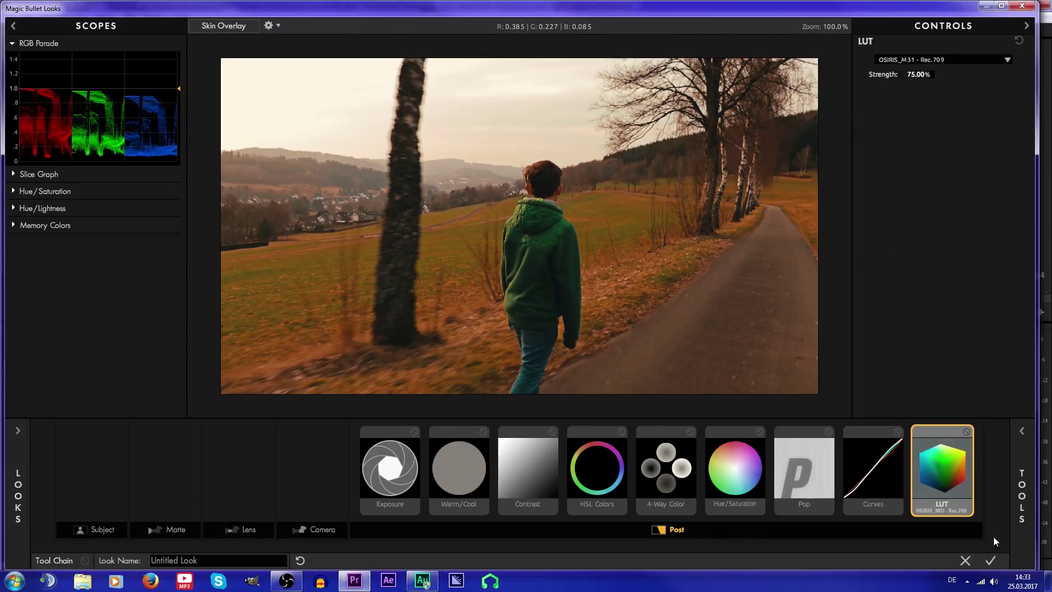
left_click(992, 560)
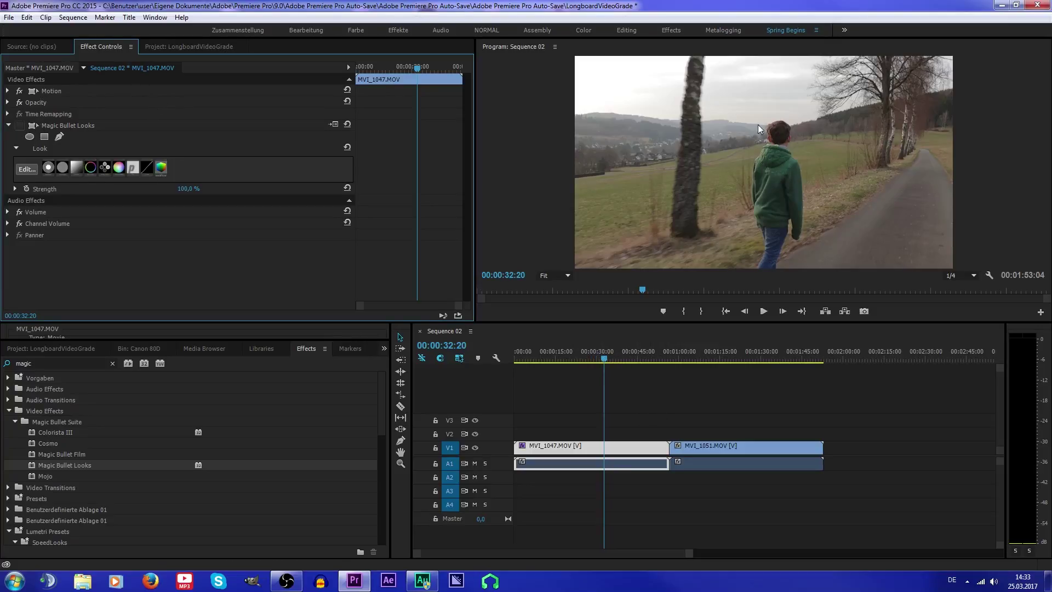
Step: Re-enable Magic Bullet Looks on MVI_1047.MOV and review the graded clip by playing it from the start and skipping through it
left_click(20, 126)
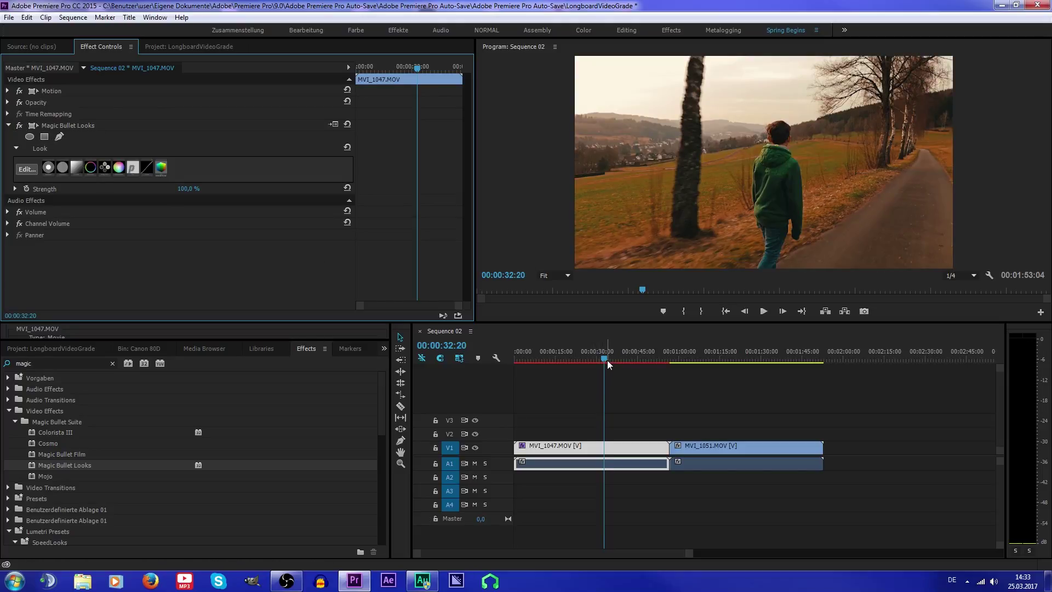
left_click_drag(606, 359, 438, 352)
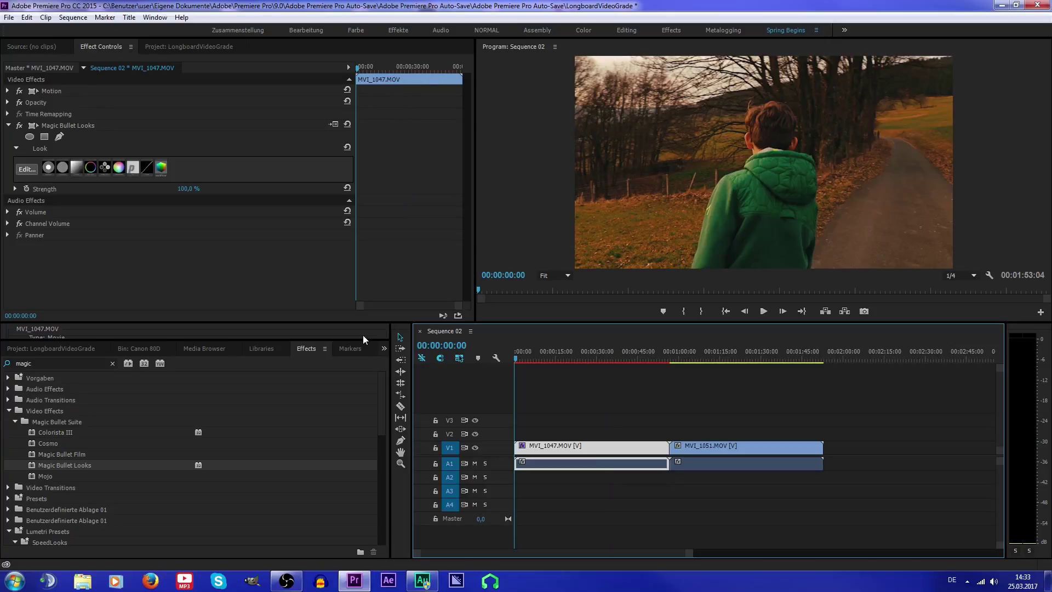
key("space")
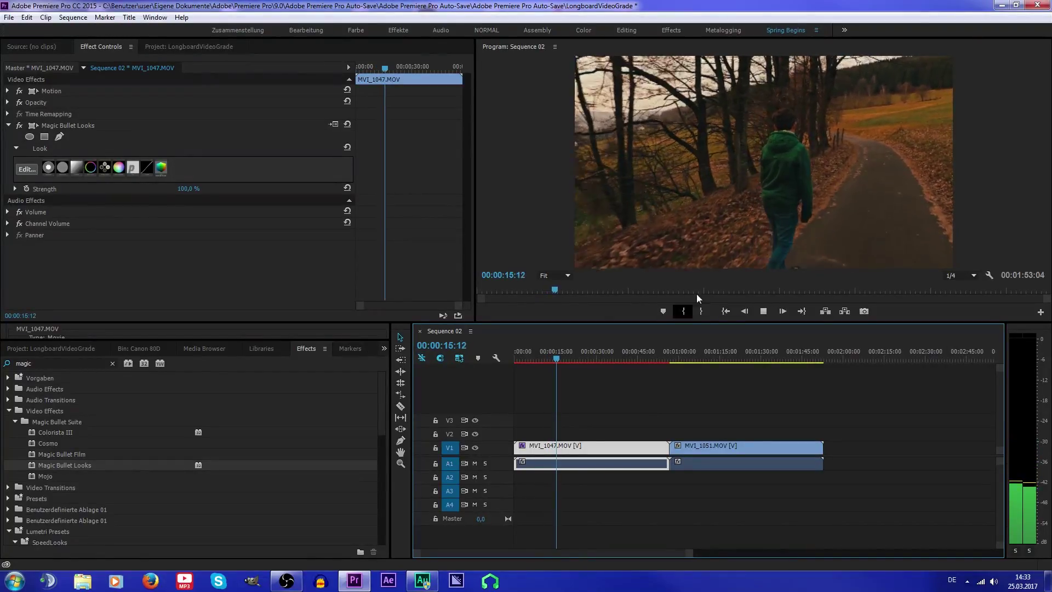
left_click_drag(559, 357, 630, 356)
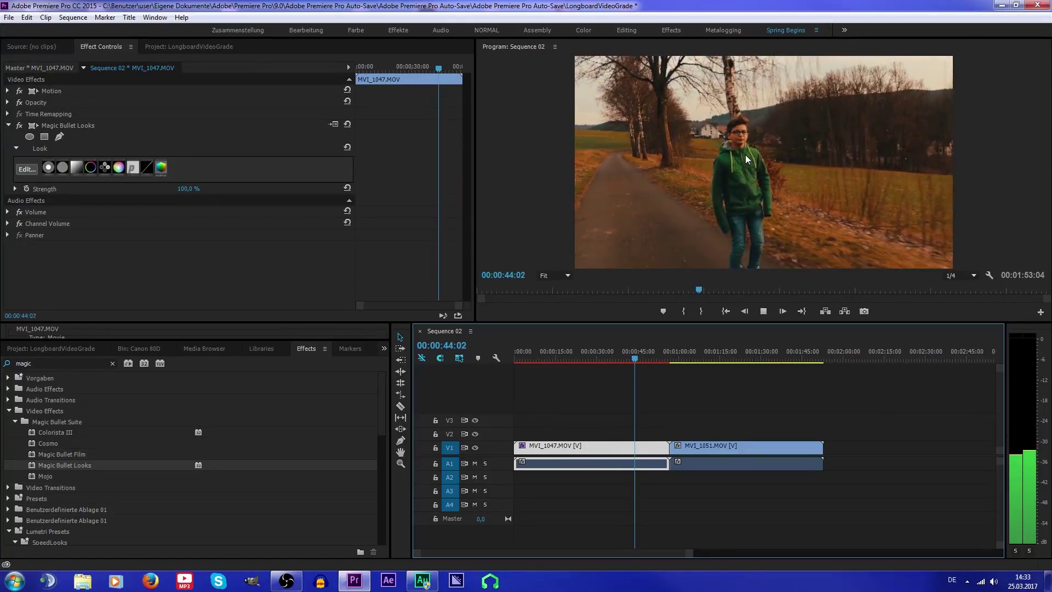
left_click(644, 357)
Step: Copy the Magic Bullet Looks effect from MVI_1047.MOV and paste it as an attribute onto MVI_1051.MOV
left_click_drag(652, 359, 685, 350)
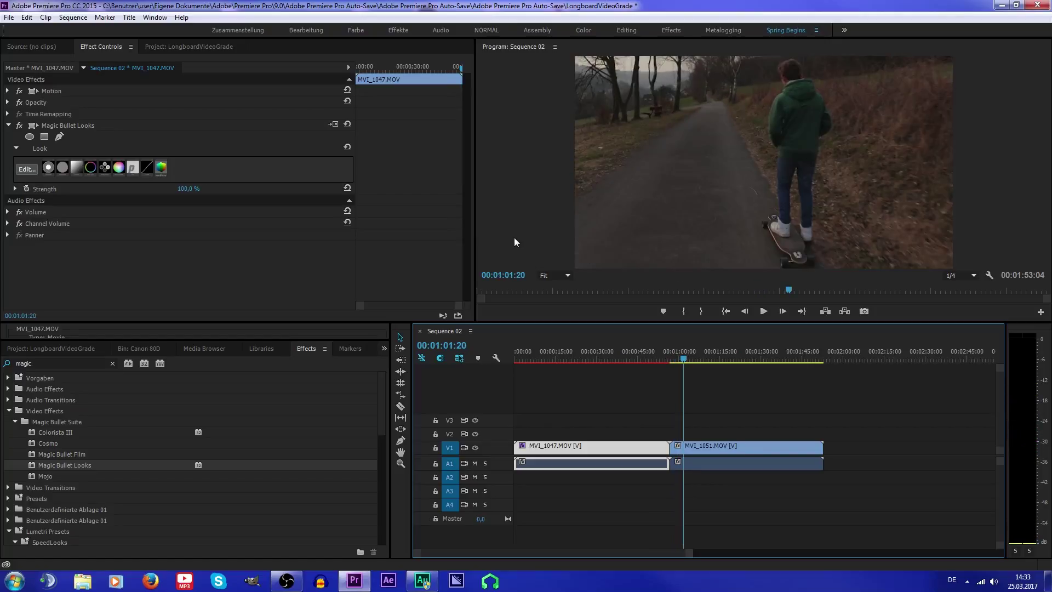
left_click(62, 125)
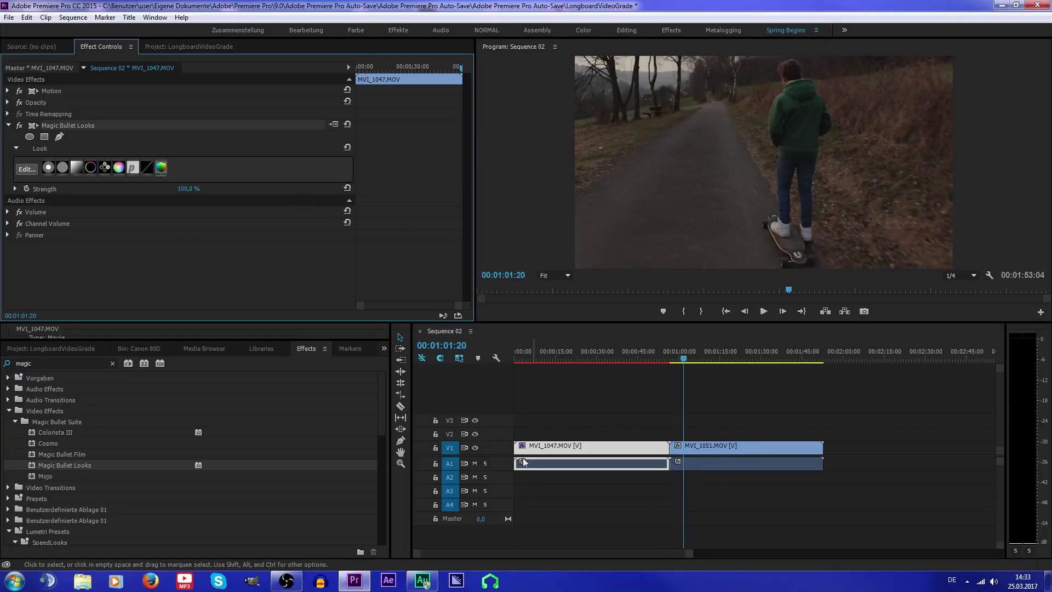
left_click(575, 445)
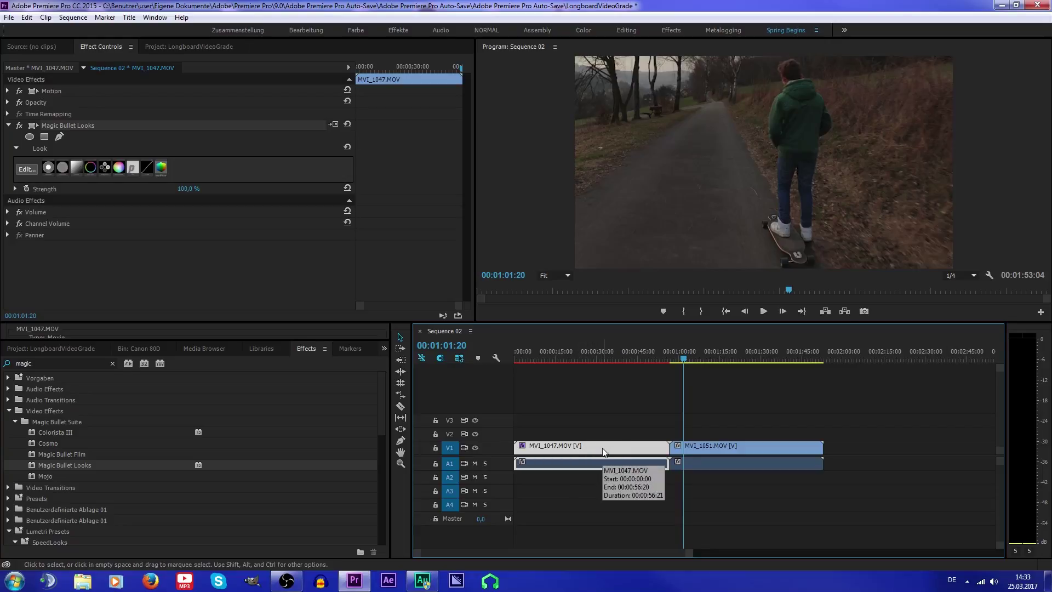
left_click(702, 448)
right_click(702, 448)
left_click(743, 64)
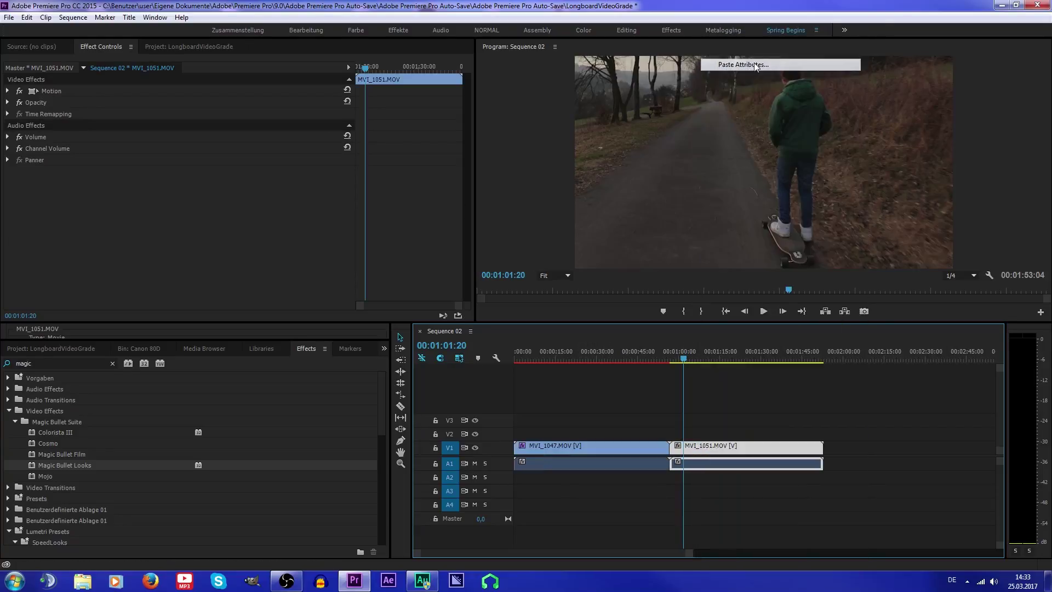
left_click(560, 428)
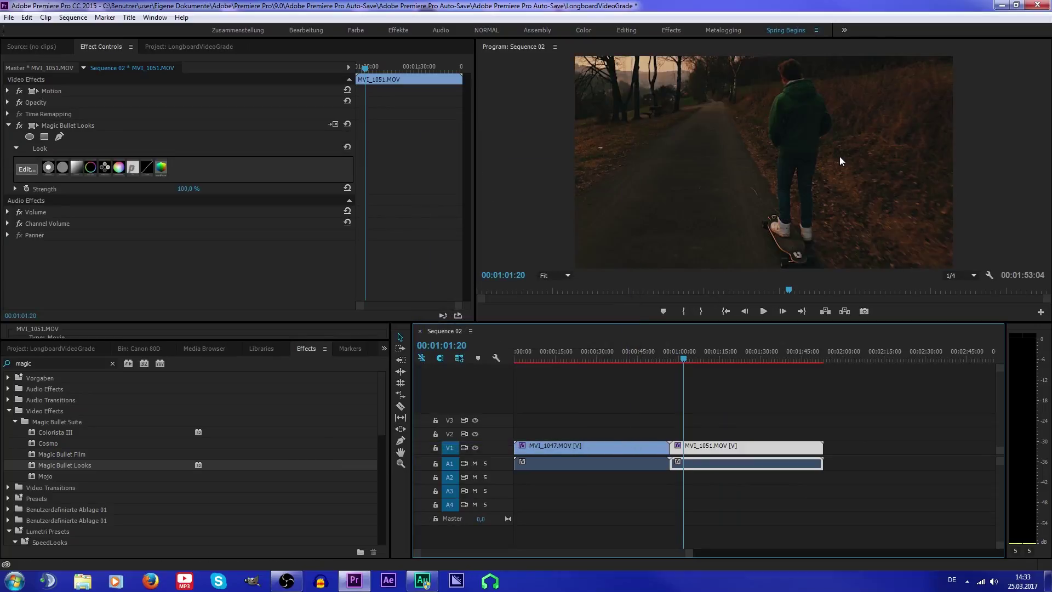
Step: Review the grade on MVI_1051.MOV, compare it with the effect off and on, and scrub back to the end of MVI_1047.MOV
left_click_drag(685, 357, 762, 338)
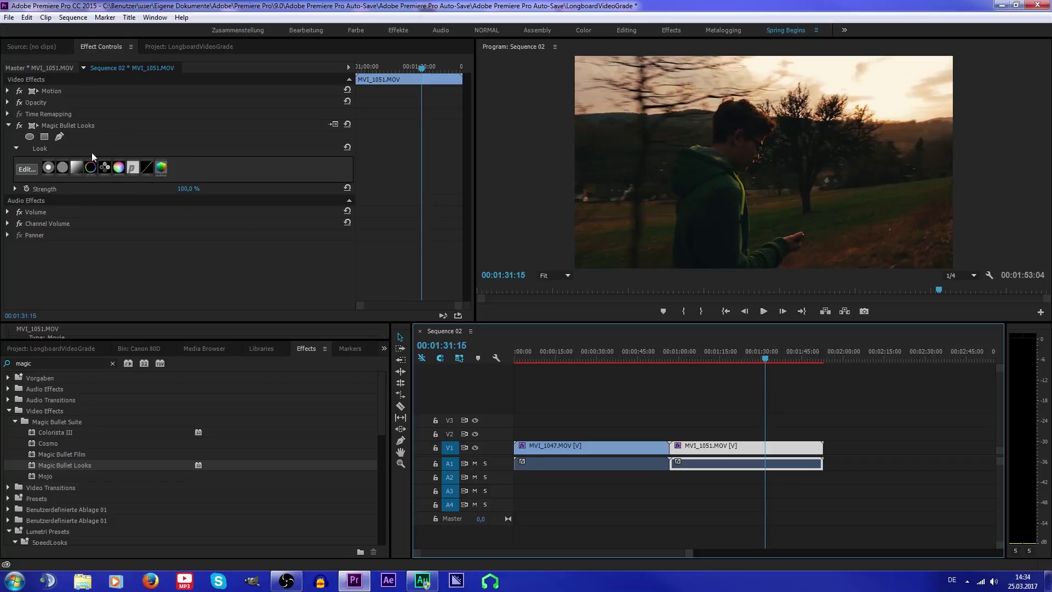
left_click(21, 125)
left_click(20, 125)
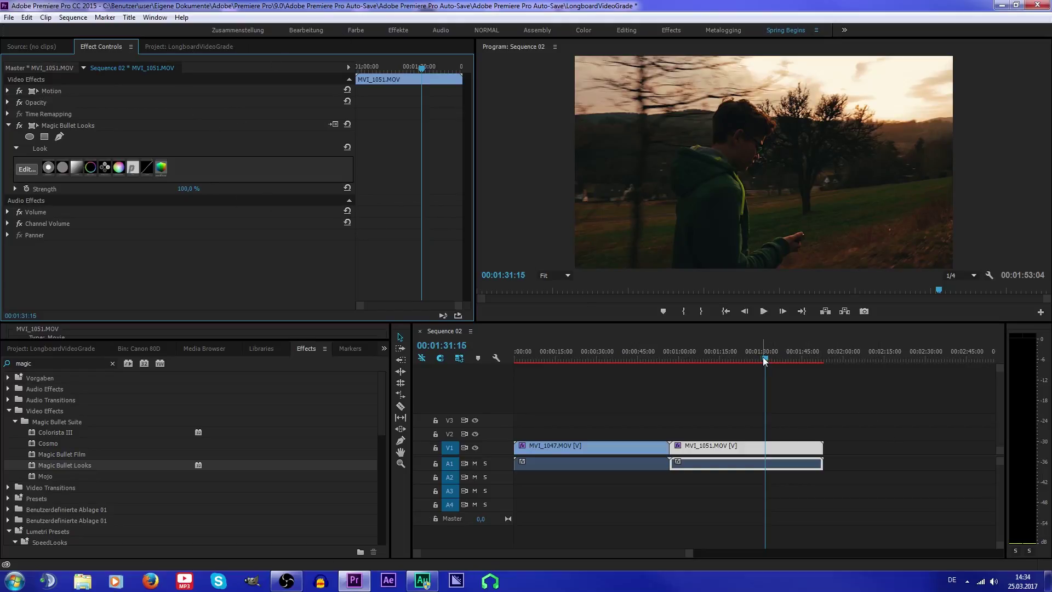
left_click_drag(764, 357, 658, 357)
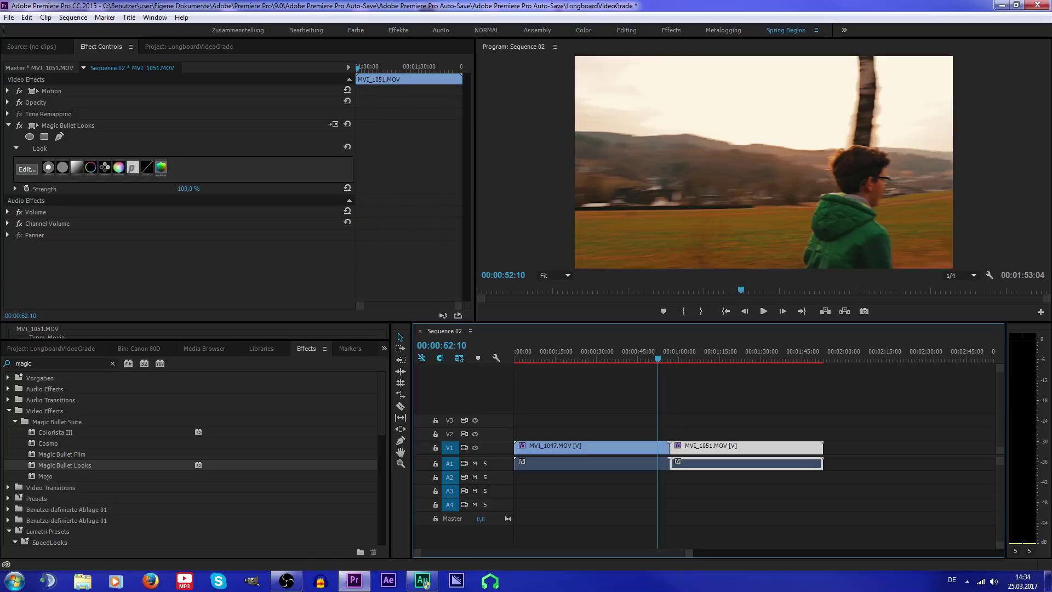